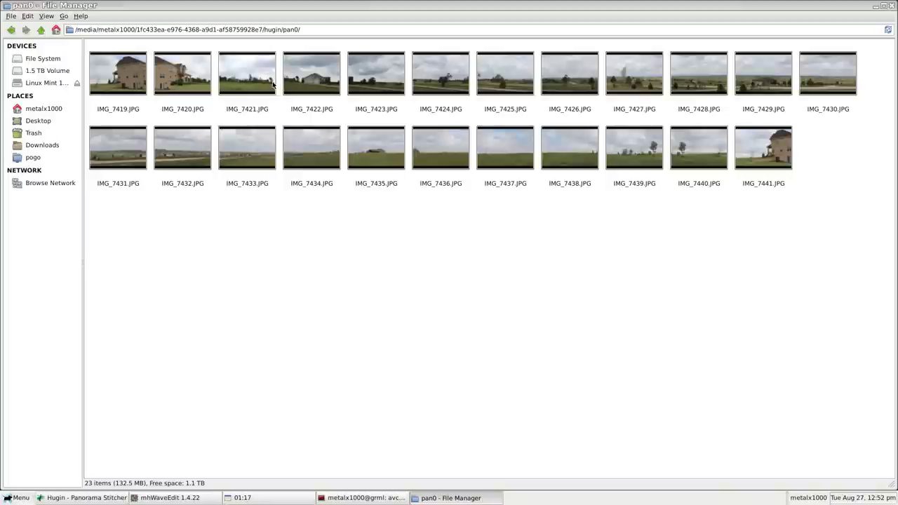
View IMG_7421.JPG from the pan0 folder and the photo after it in the image viewer, and close the viewer.
click(239, 83)
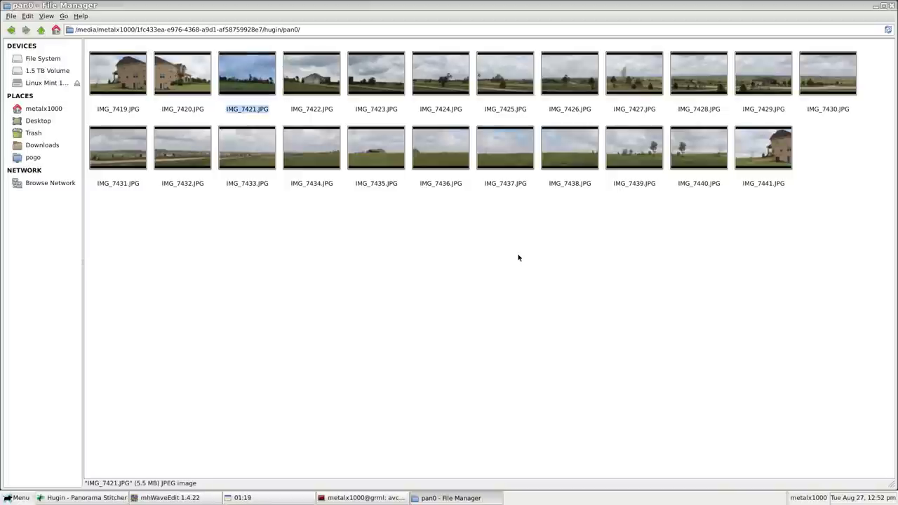
key(Return)
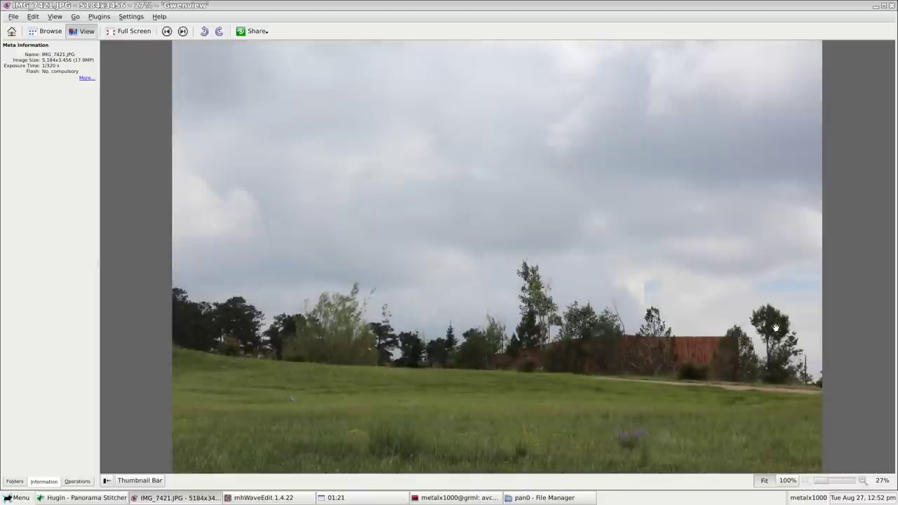
click(183, 31)
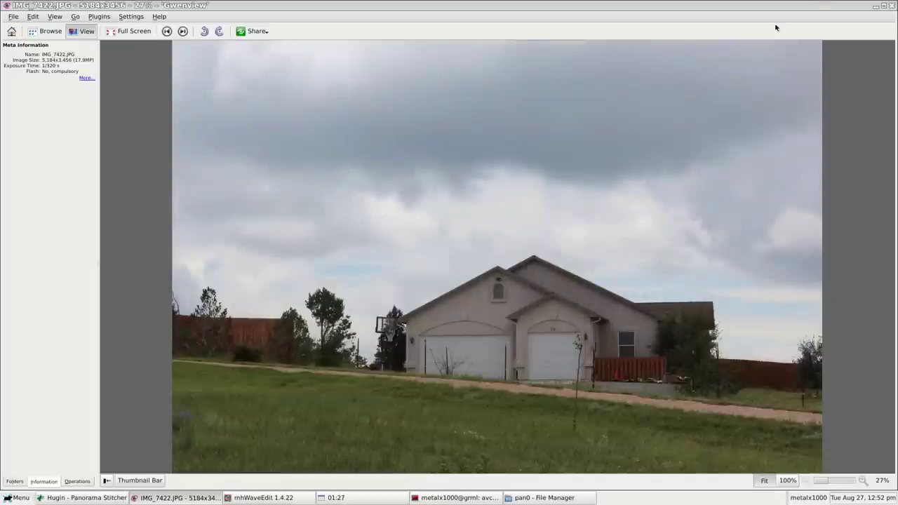
click(891, 5)
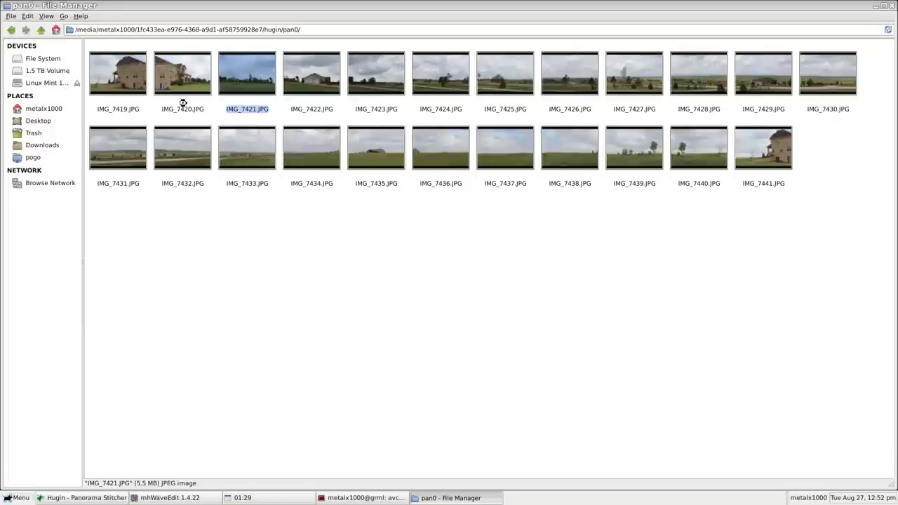
Look through the photo sets in the hugin subfolders pan1, pan7, pan8, pan9 and pan10, one after another.
click(41, 32)
double_click(182, 65)
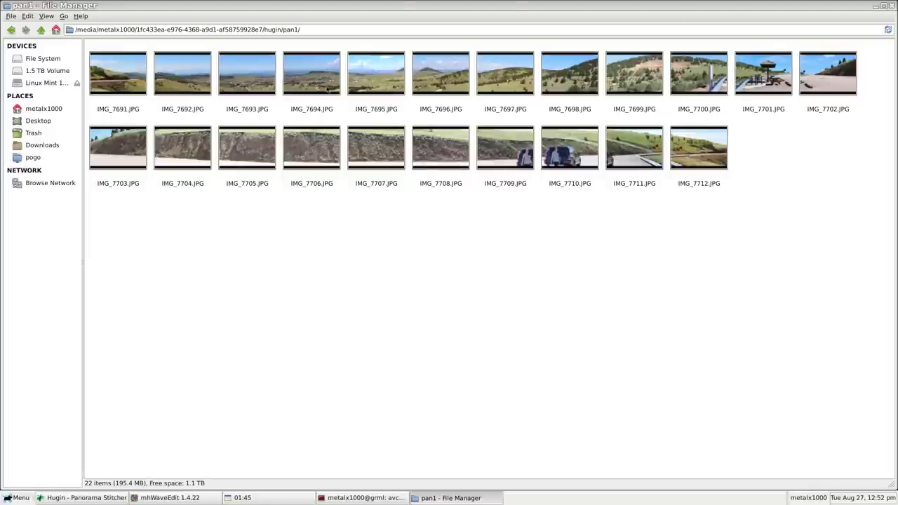
click(37, 30)
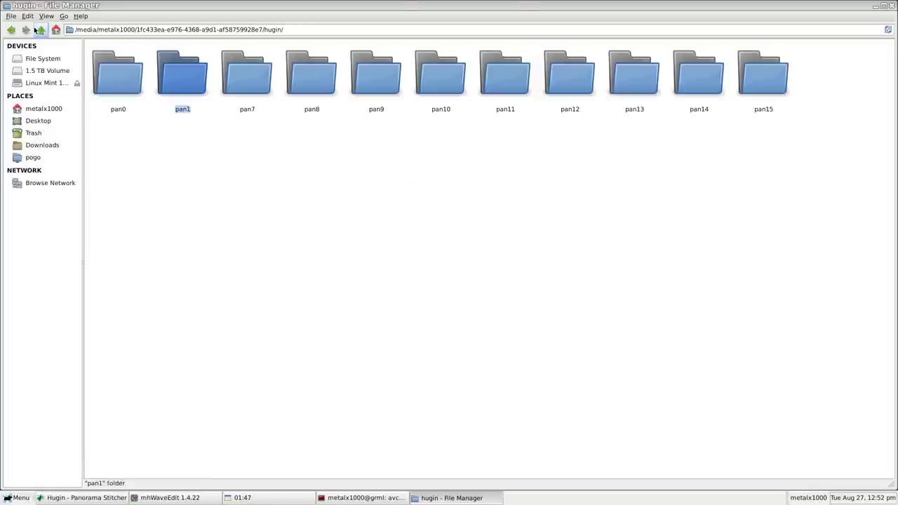
double_click(249, 82)
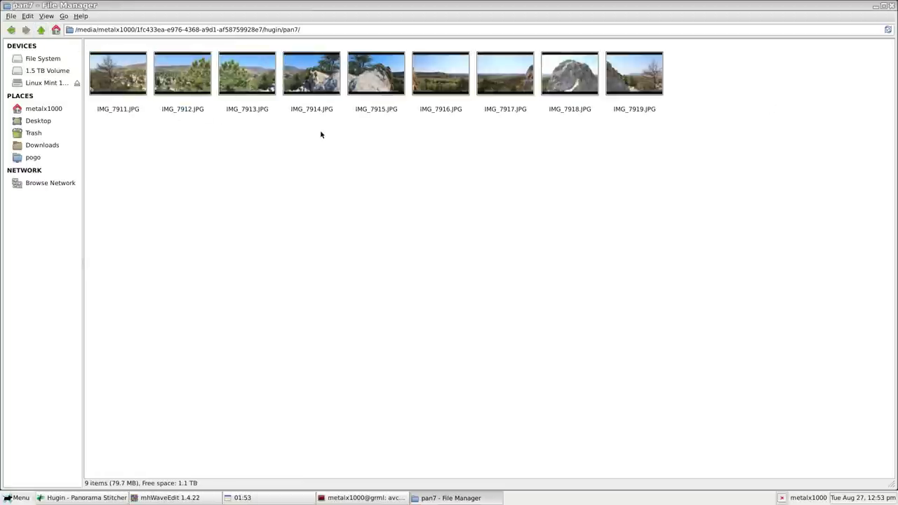
click(40, 30)
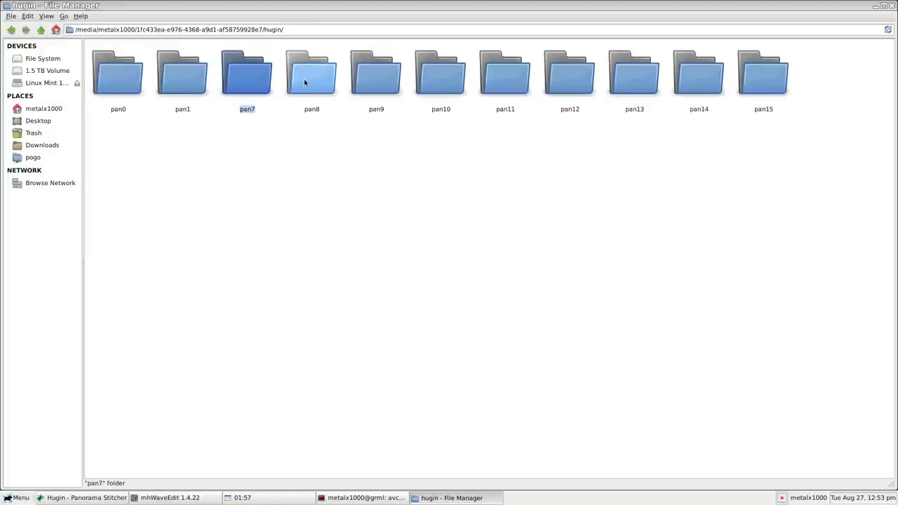
double_click(305, 83)
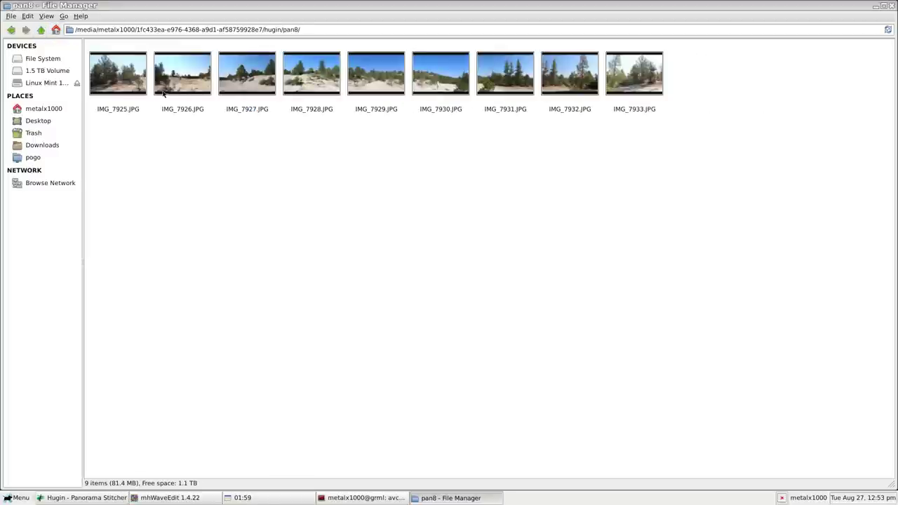
click(41, 29)
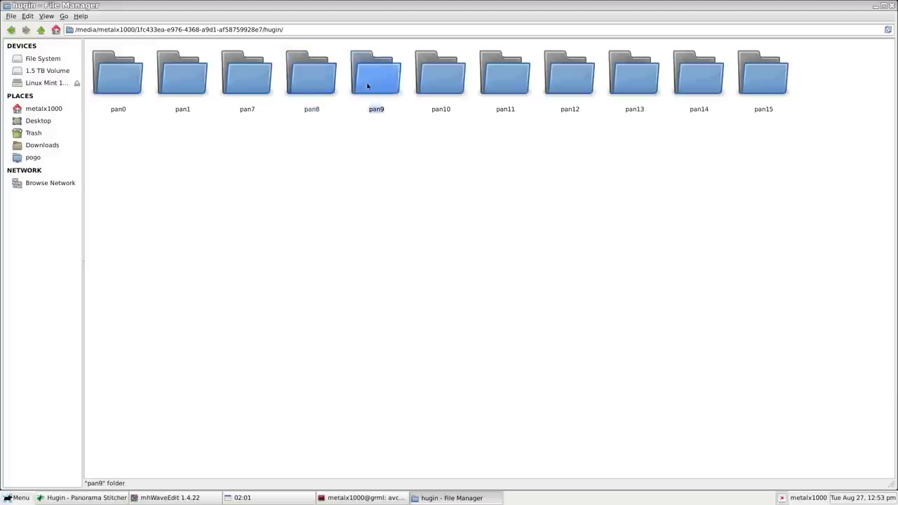
double_click(372, 76)
click(40, 30)
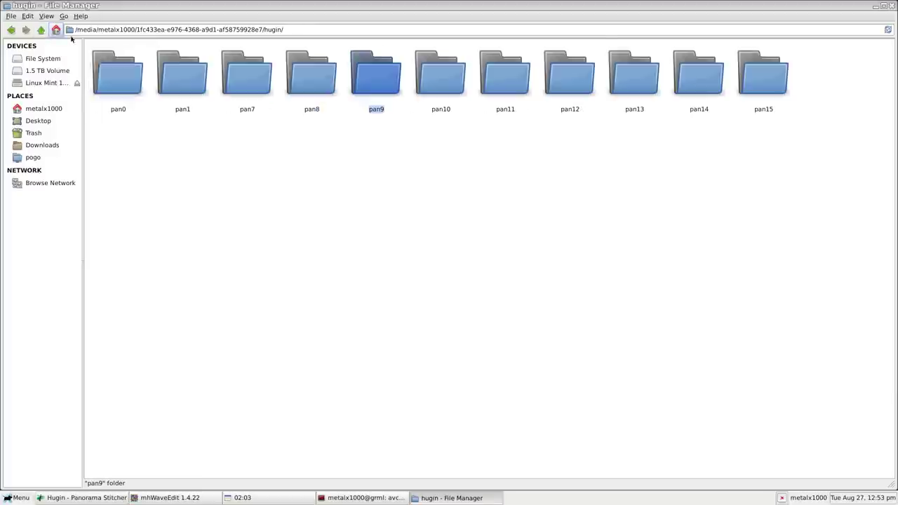
double_click(446, 92)
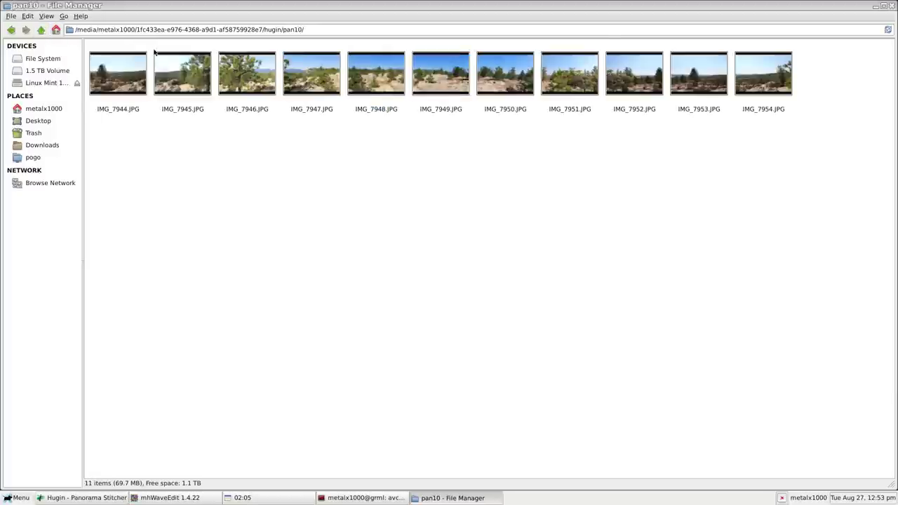
Look through the photo sets in the hugin subfolders pan11, pan12, pan13, pan14 and pan15, one after another.
click(41, 29)
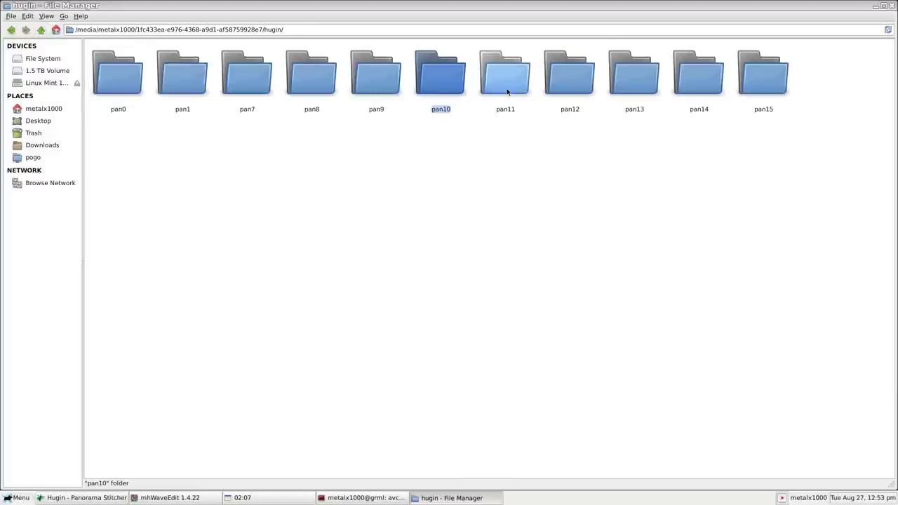
double_click(508, 89)
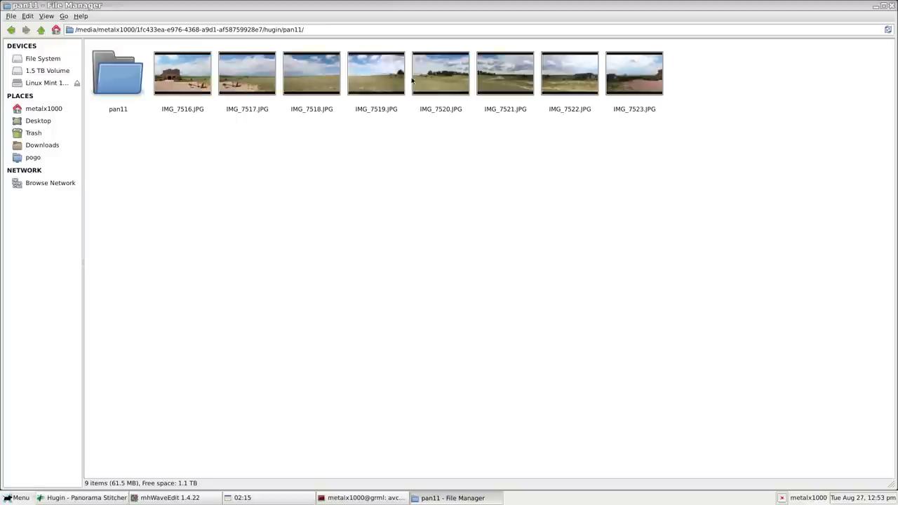
click(40, 30)
double_click(572, 68)
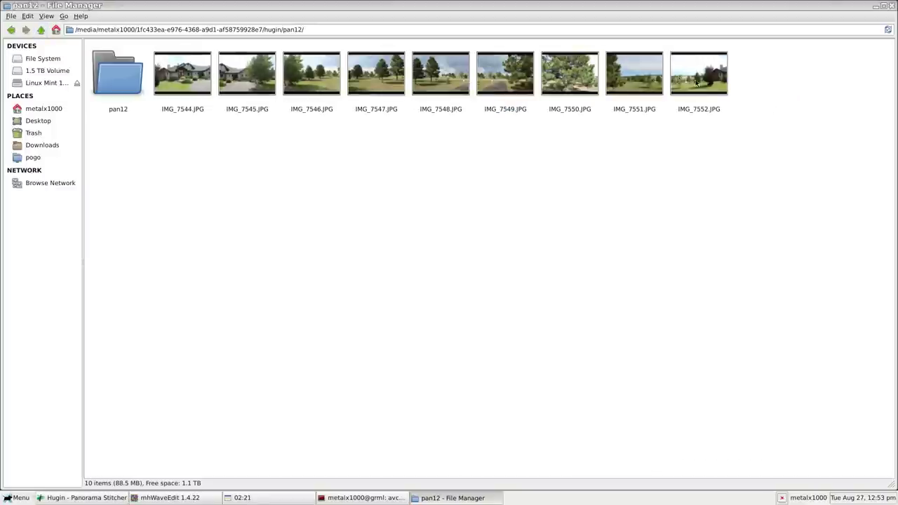
click(40, 30)
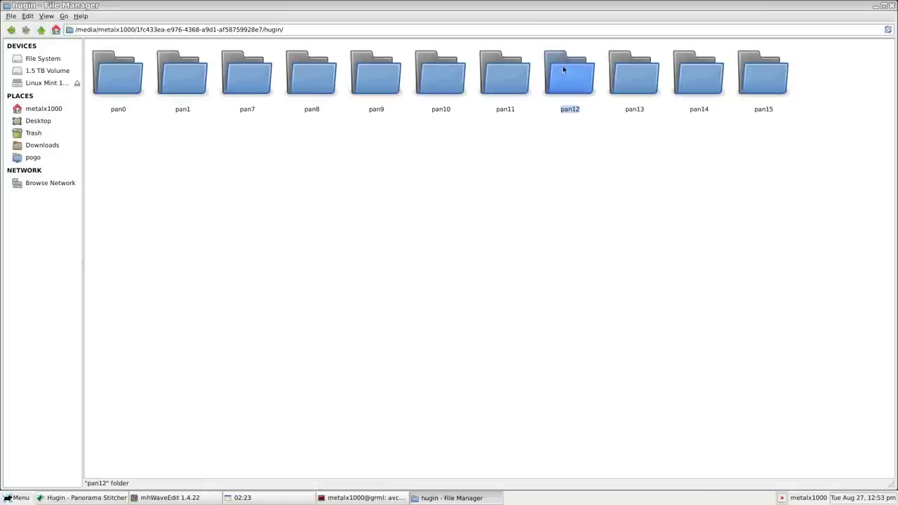
double_click(653, 76)
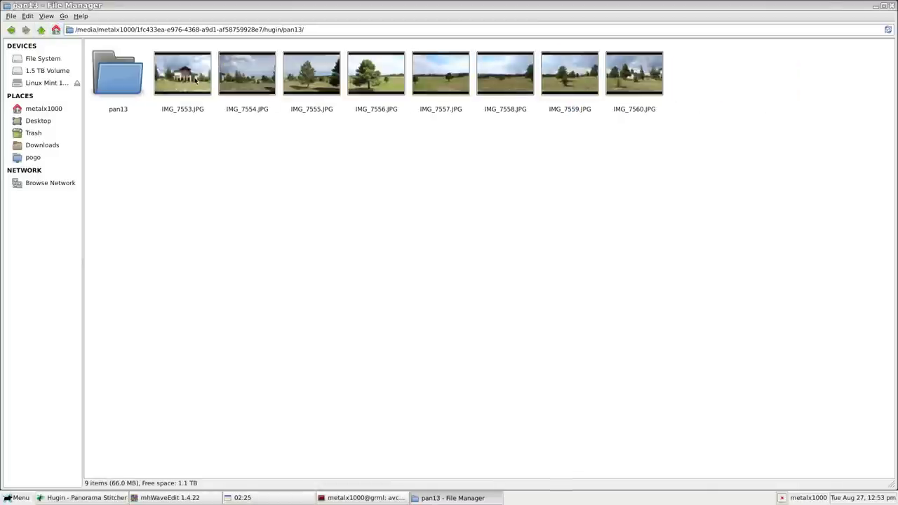
click(40, 30)
double_click(699, 73)
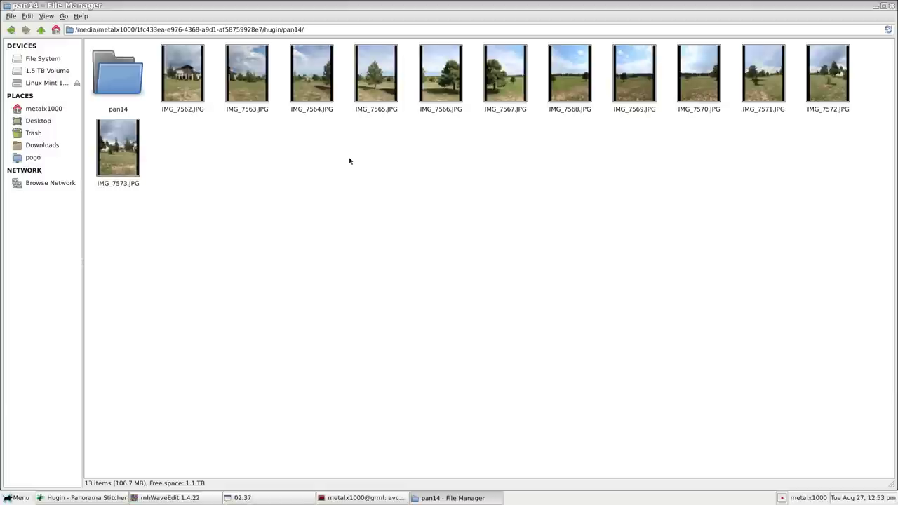
click(41, 30)
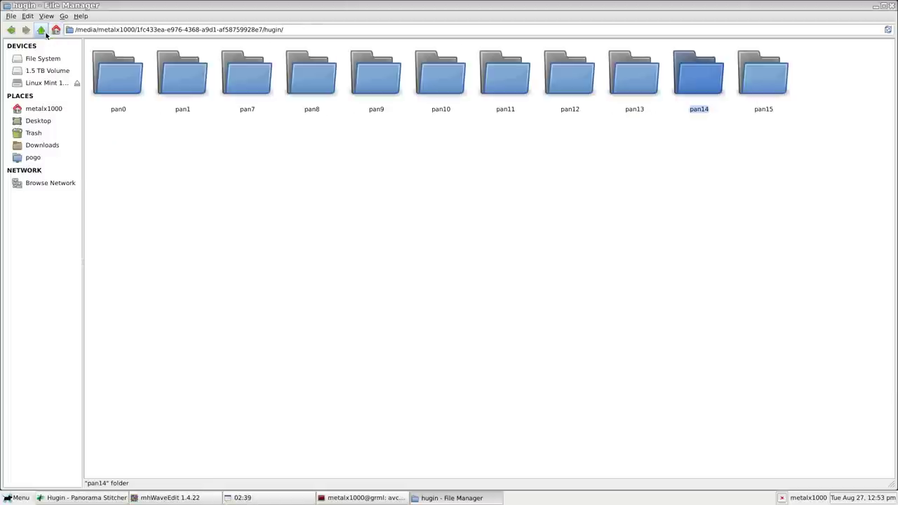
double_click(745, 77)
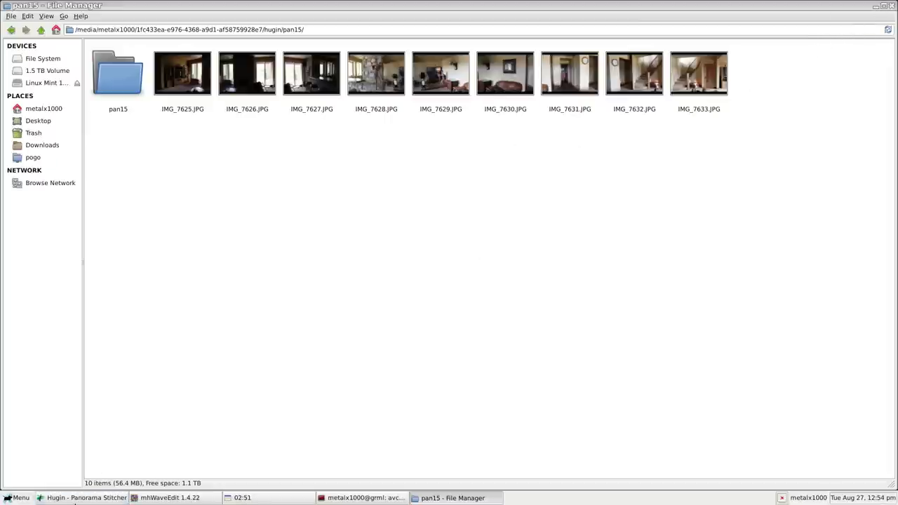
Switch to Hugin and look up the Hugin Panorama Creator entry among the system's graphics applications.
click(84, 498)
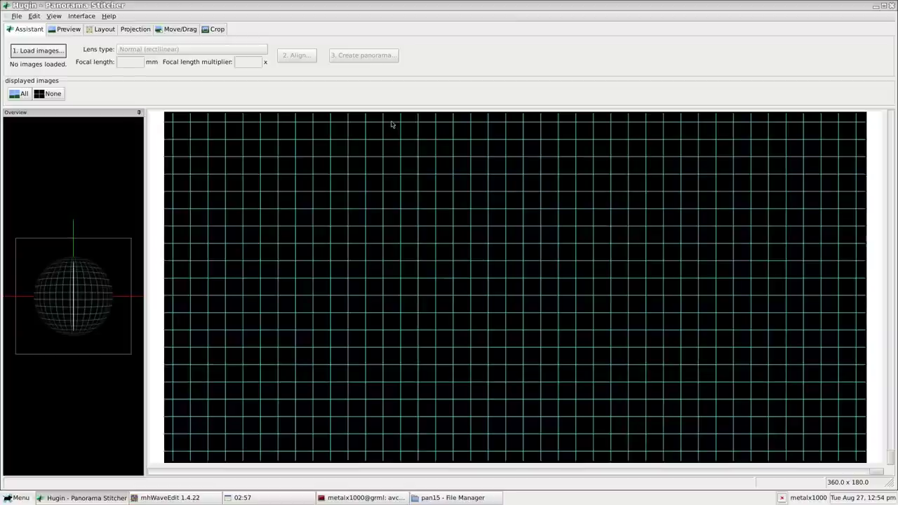
click(18, 500)
mouse_move(42, 426)
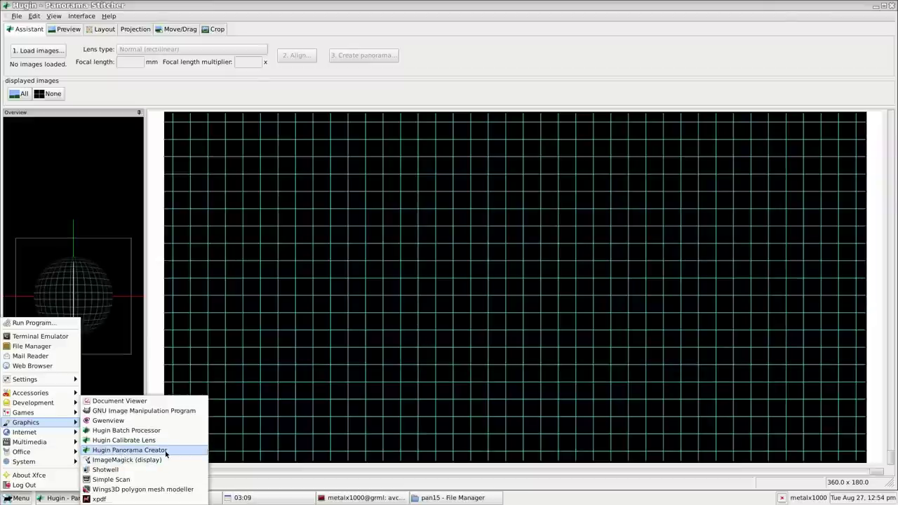
click(549, 71)
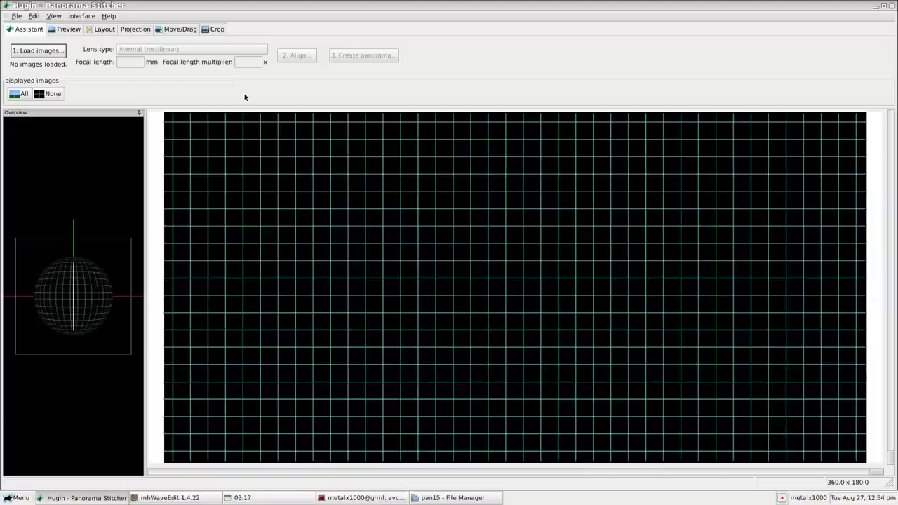
Load all the images from the hugin/pan0 folder on the 1.5 TB volume into the panorama project.
click(52, 55)
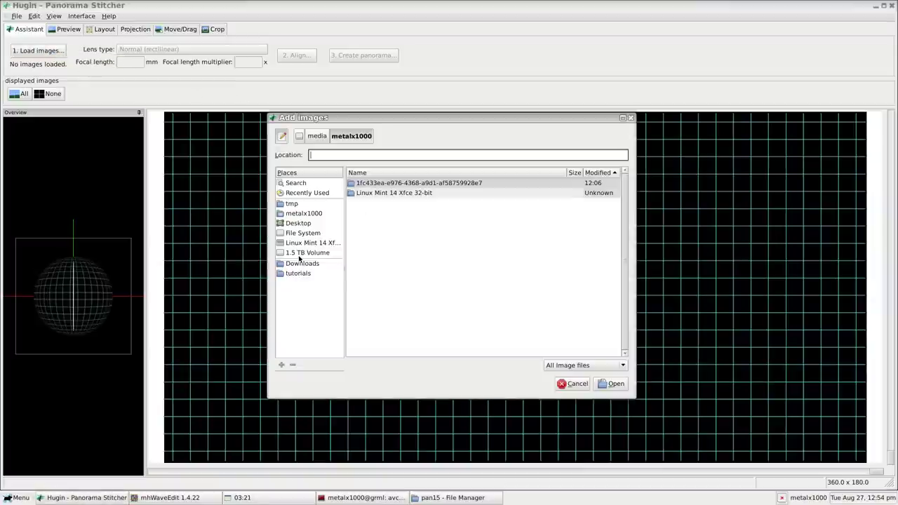
click(431, 498)
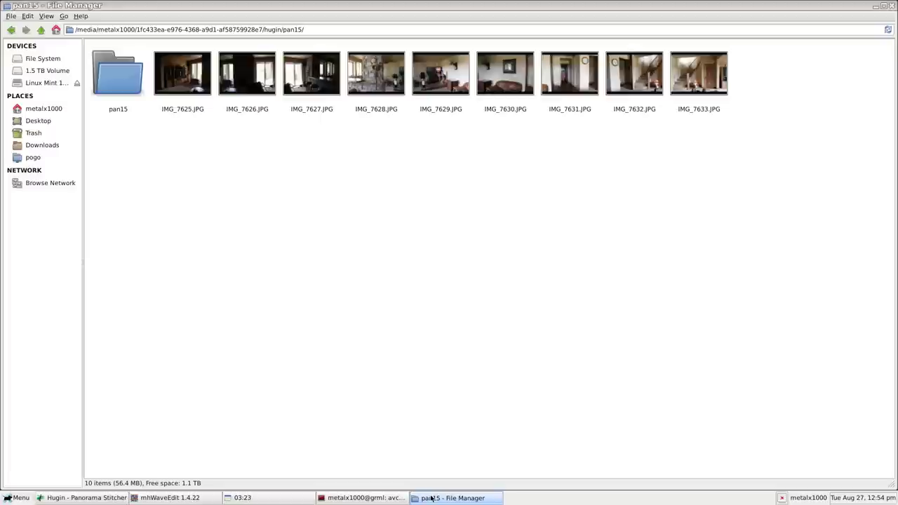
click(431, 498)
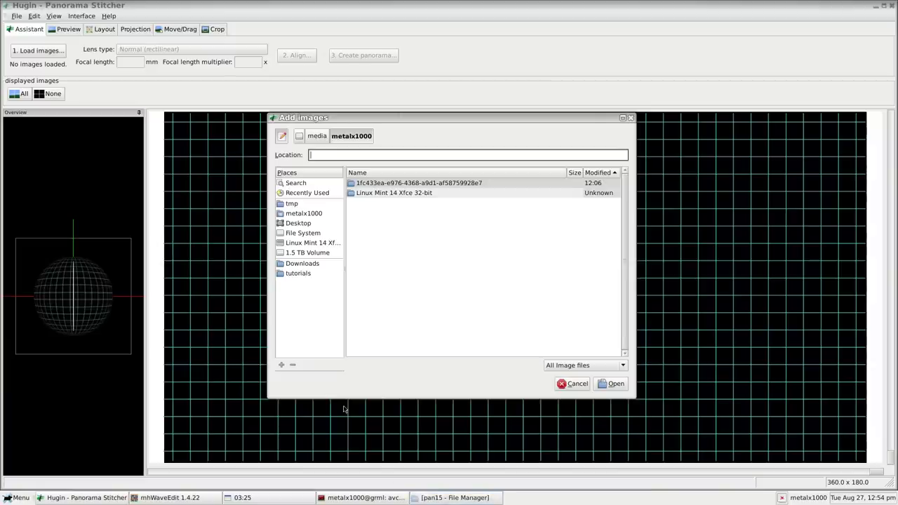
click(311, 254)
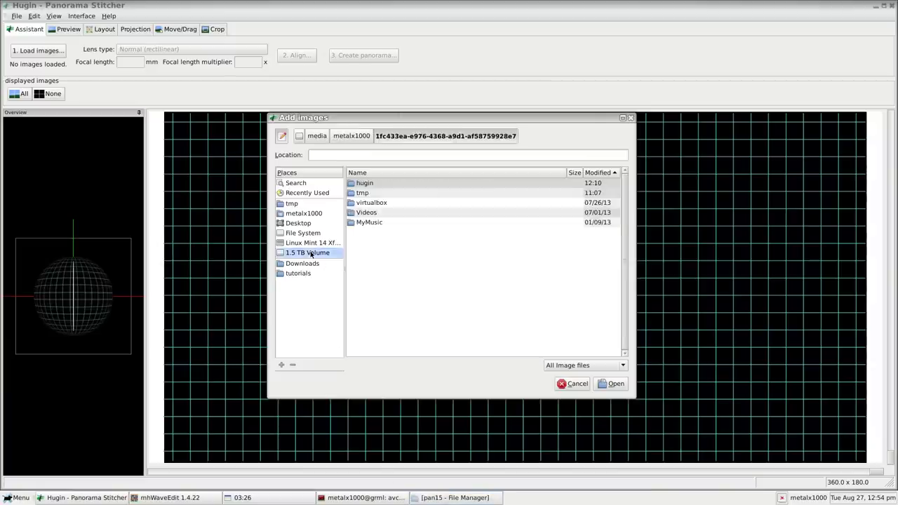
double_click(365, 184)
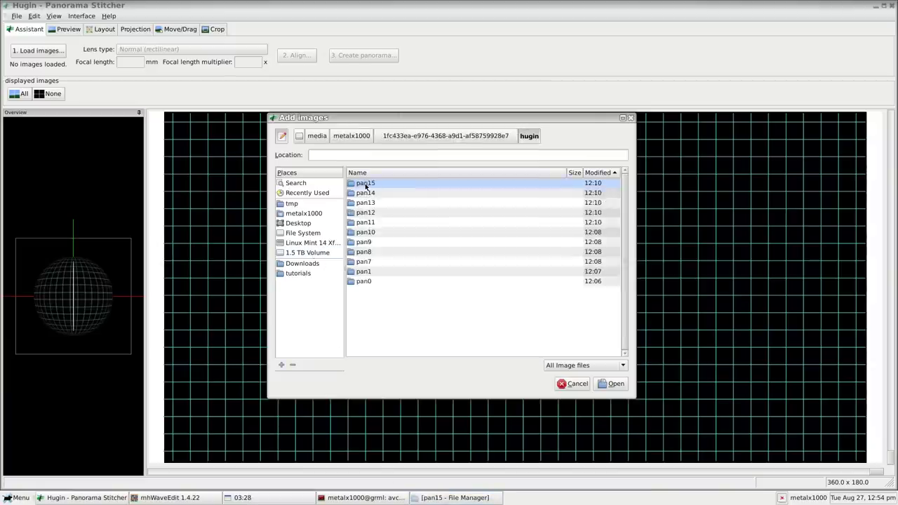
double_click(365, 282)
scroll(499, 284, down, 2)
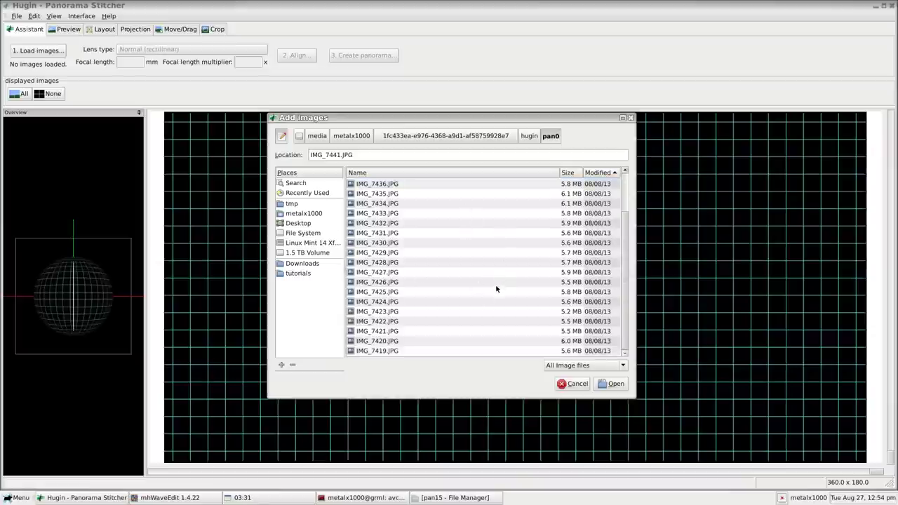
key(ctrl+a)
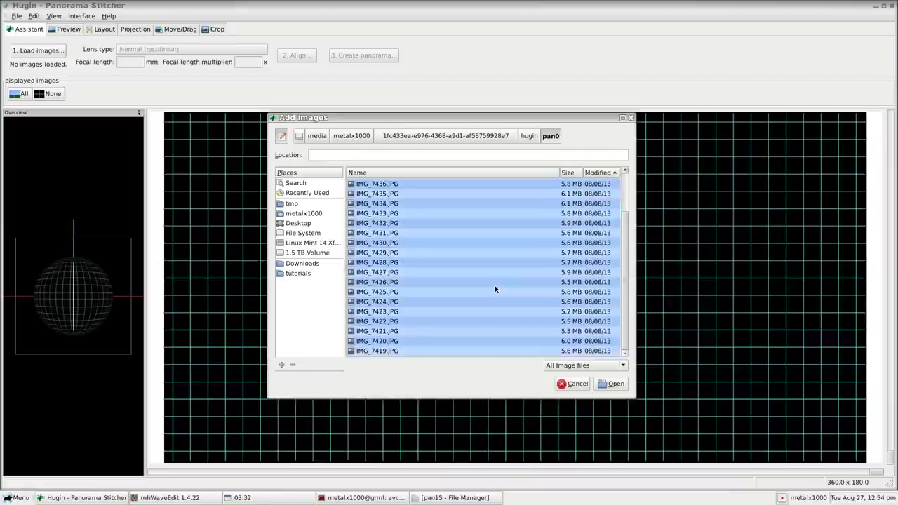
click(615, 384)
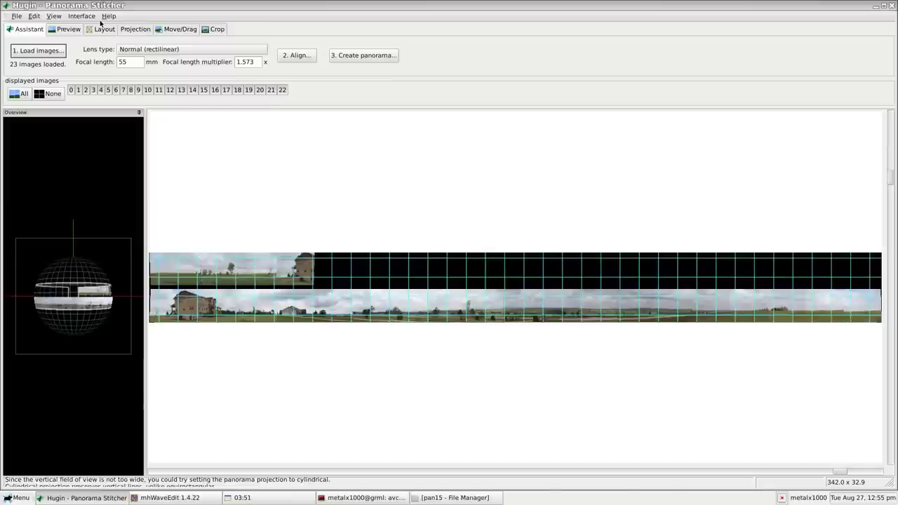
Check Hugin's version in its About information and look through the authors, sponsors, upstream, license and system details.
click(107, 16)
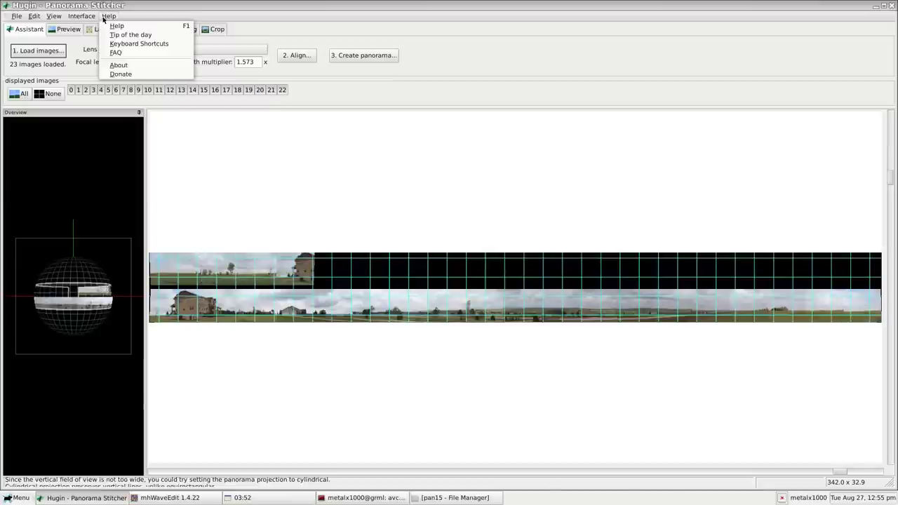
click(119, 64)
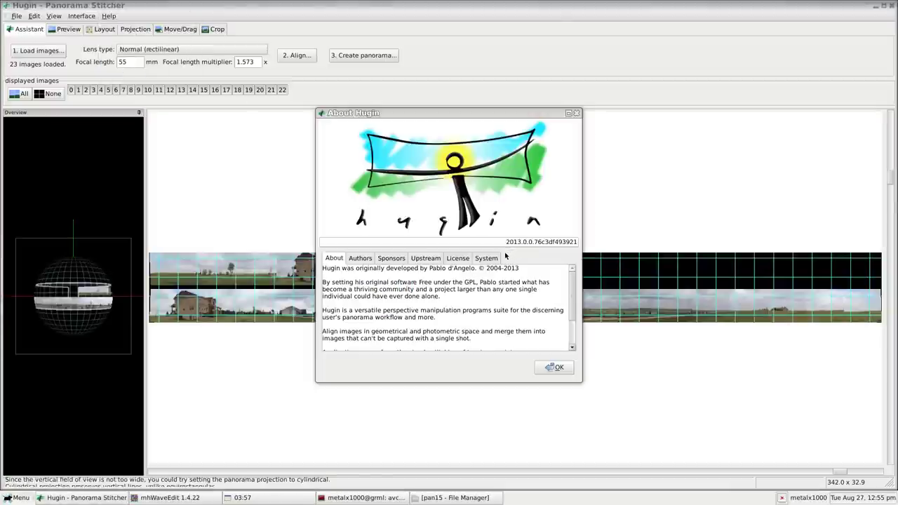
drag(502, 244, 540, 243)
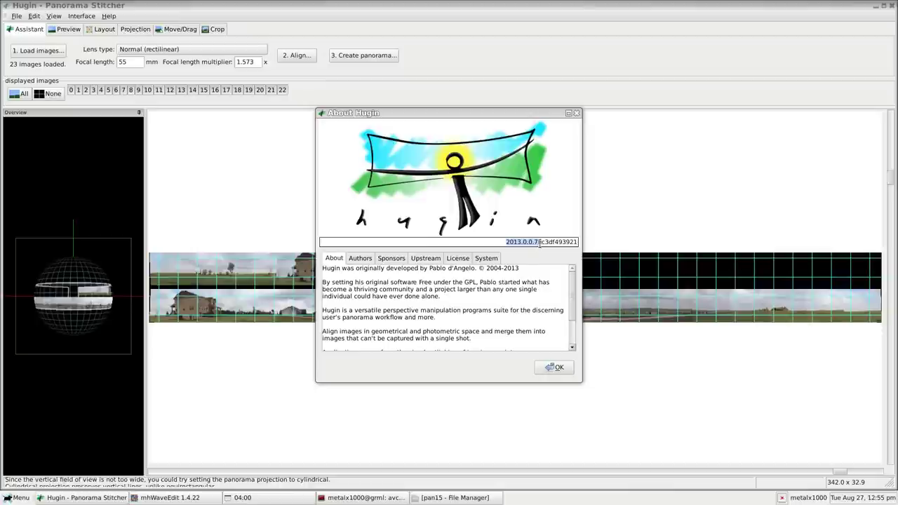
click(356, 260)
click(387, 259)
click(434, 259)
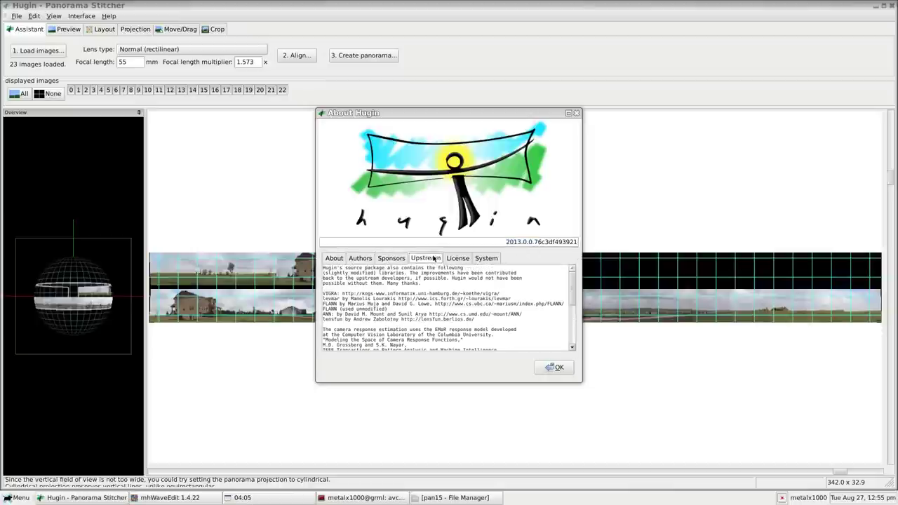
click(457, 259)
click(480, 259)
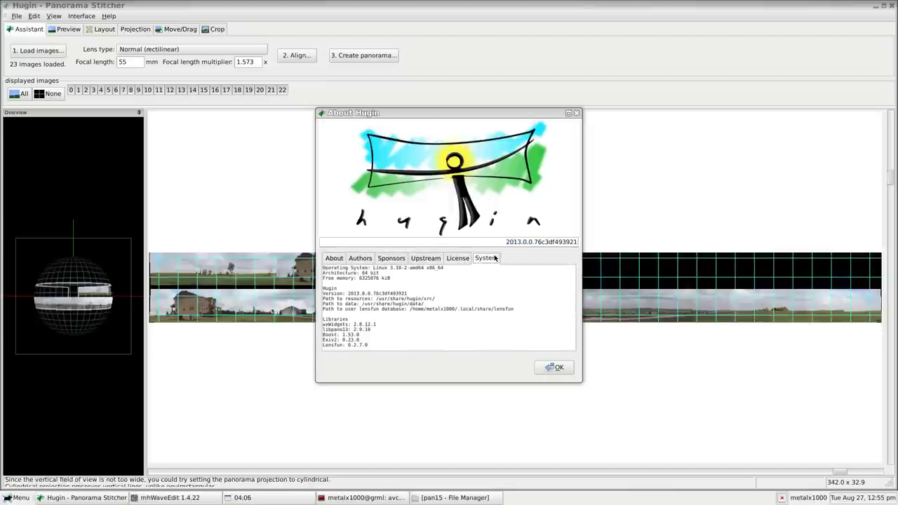
click(553, 368)
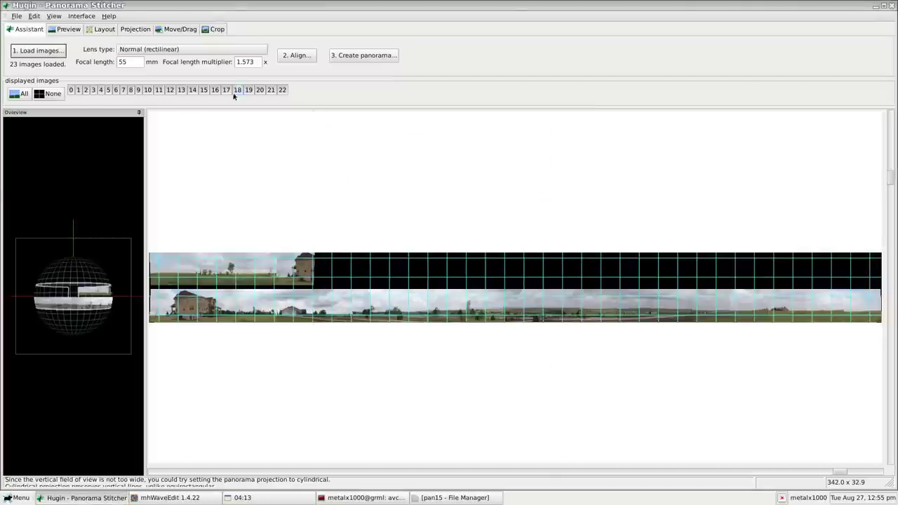
Align the 23 loaded images and open the output parameters for creating the panorama.
click(297, 56)
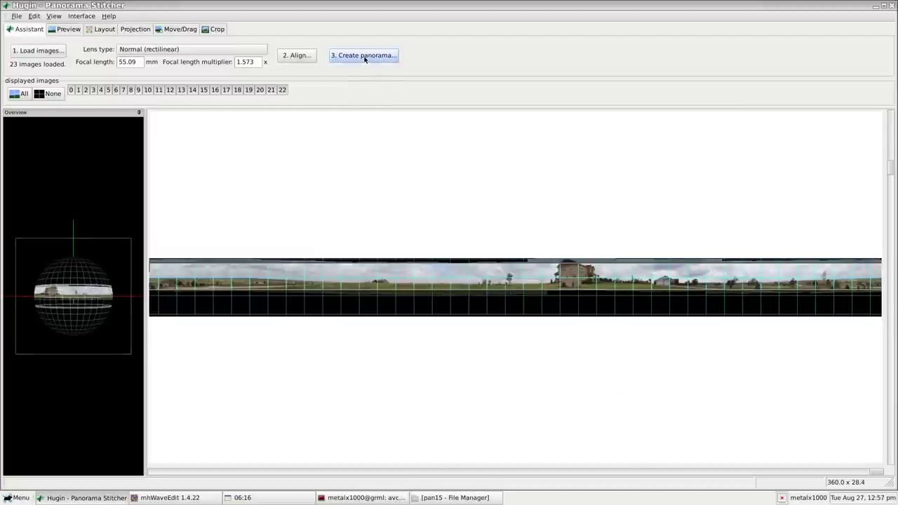
click(365, 55)
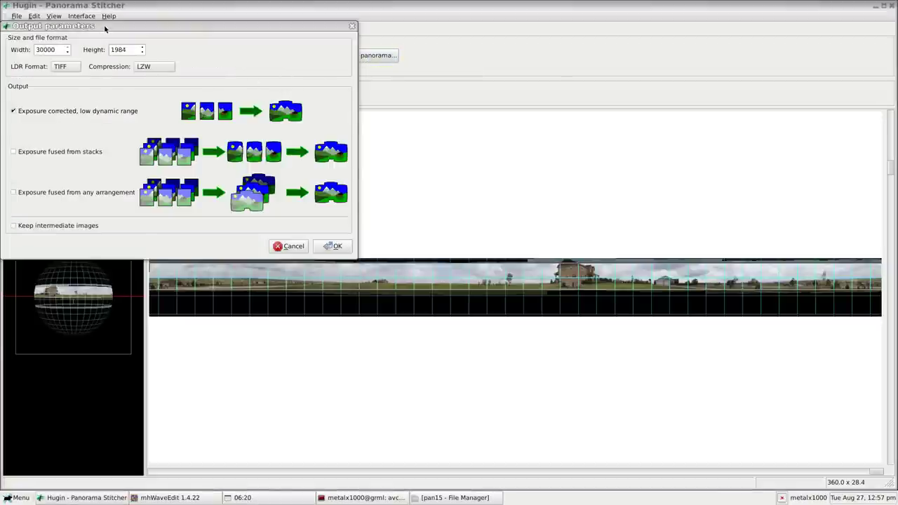
drag(104, 26, 528, 86)
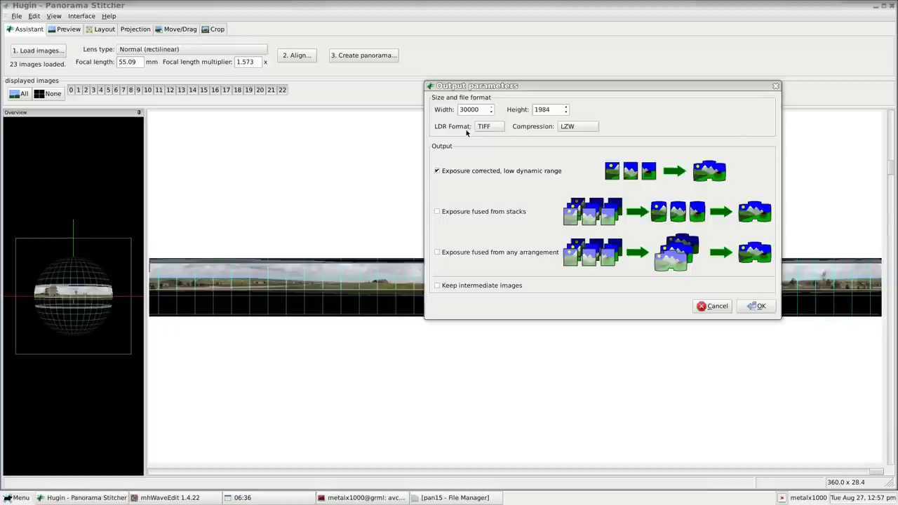
Try out the PNG, JPEG and TIFF choices for the panorama's LDR format.
click(498, 131)
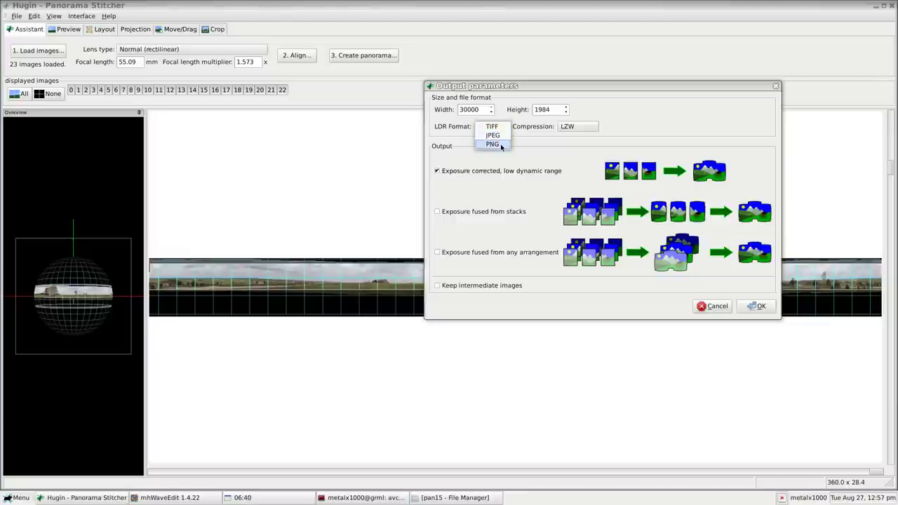
click(500, 145)
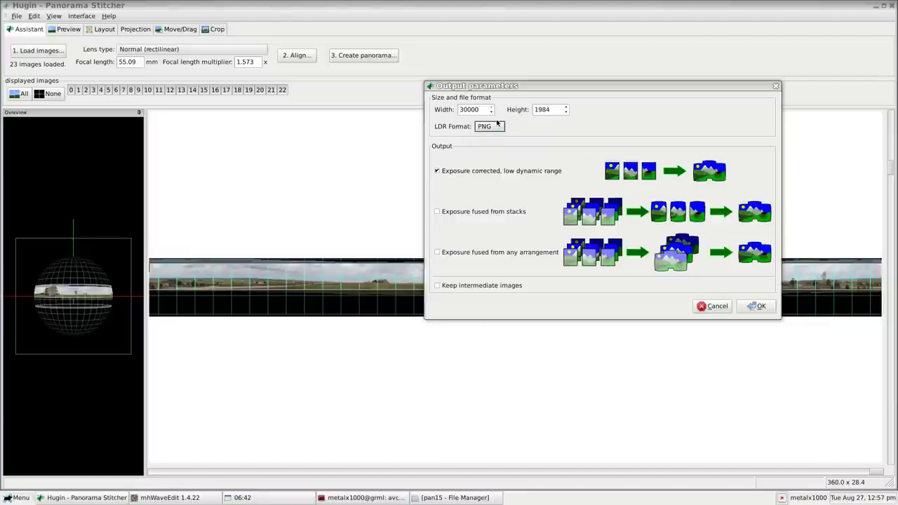
click(496, 127)
click(494, 118)
click(492, 127)
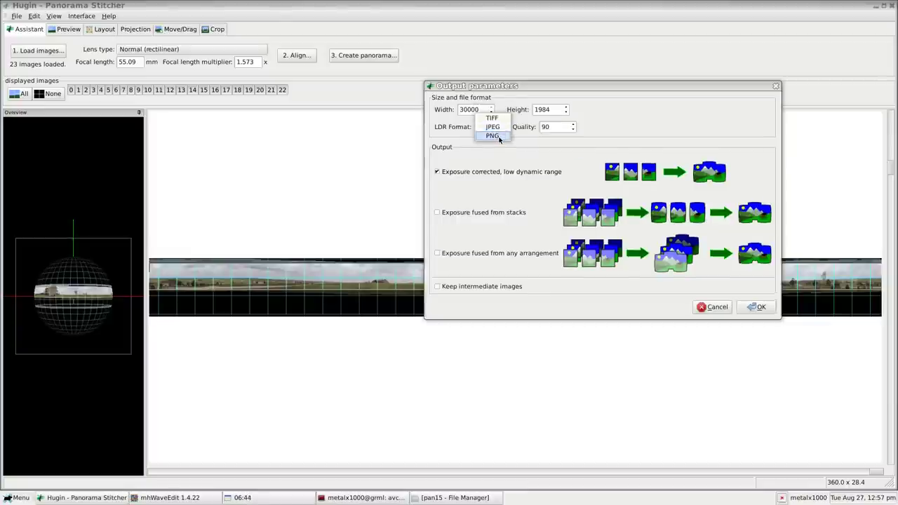
click(499, 136)
click(500, 128)
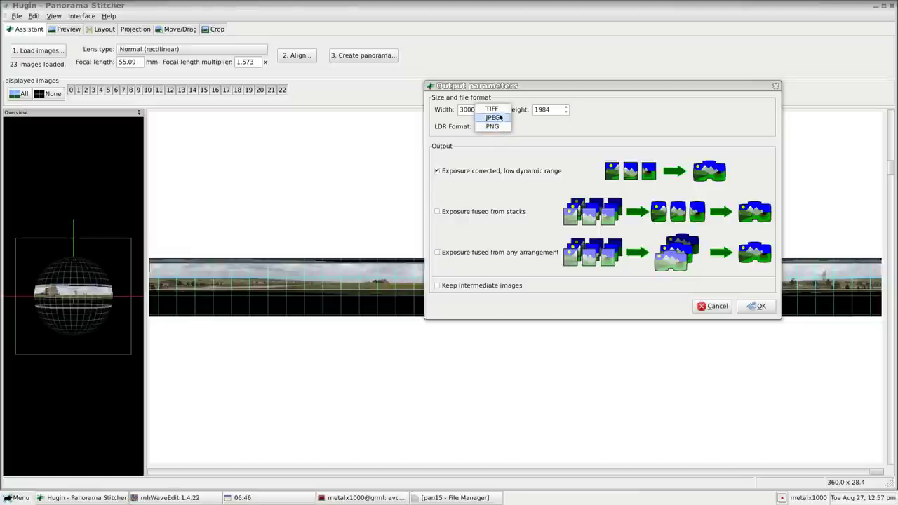
click(664, 96)
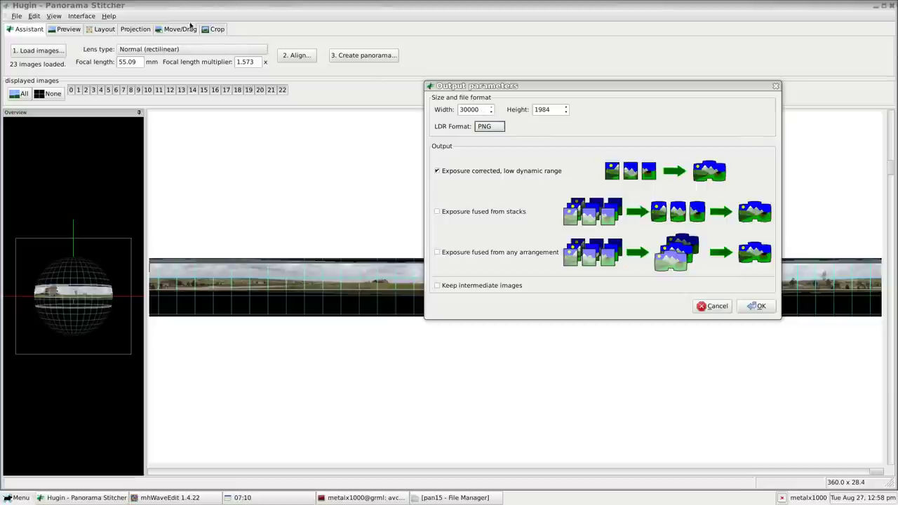
click(488, 128)
click(626, 124)
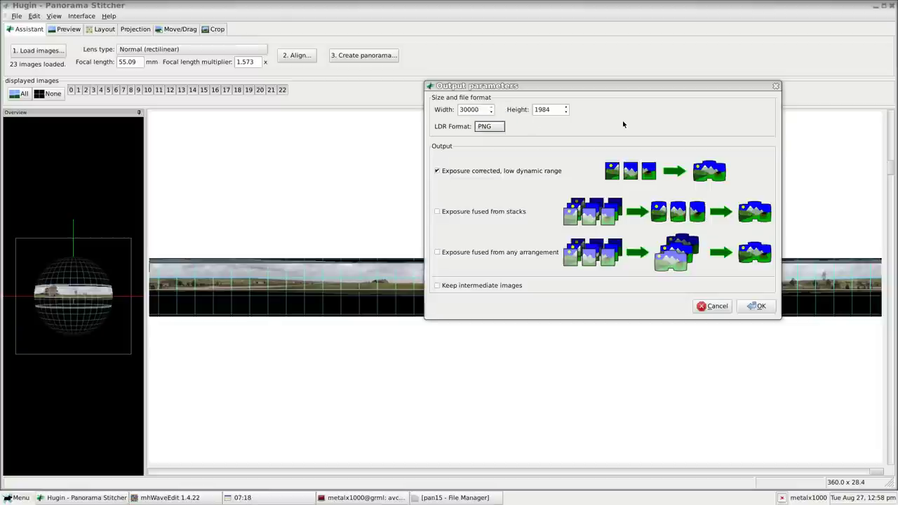
click(500, 131)
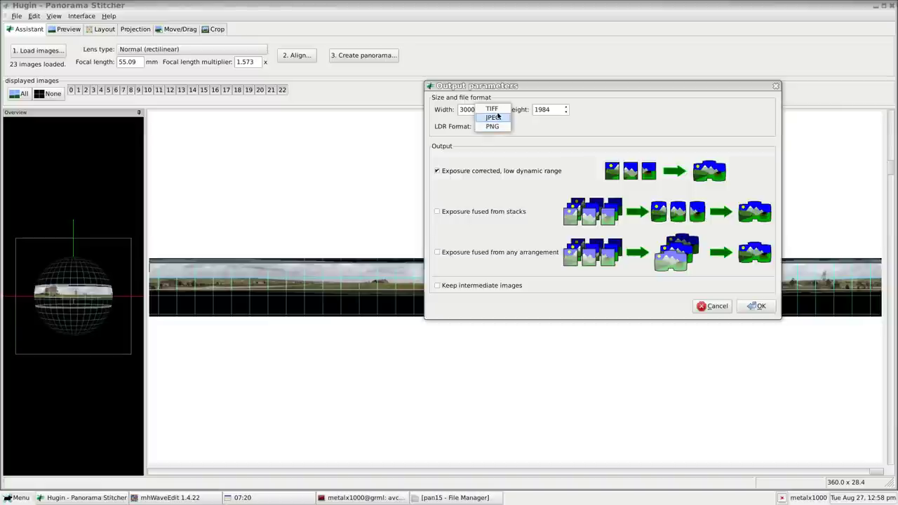
click(497, 108)
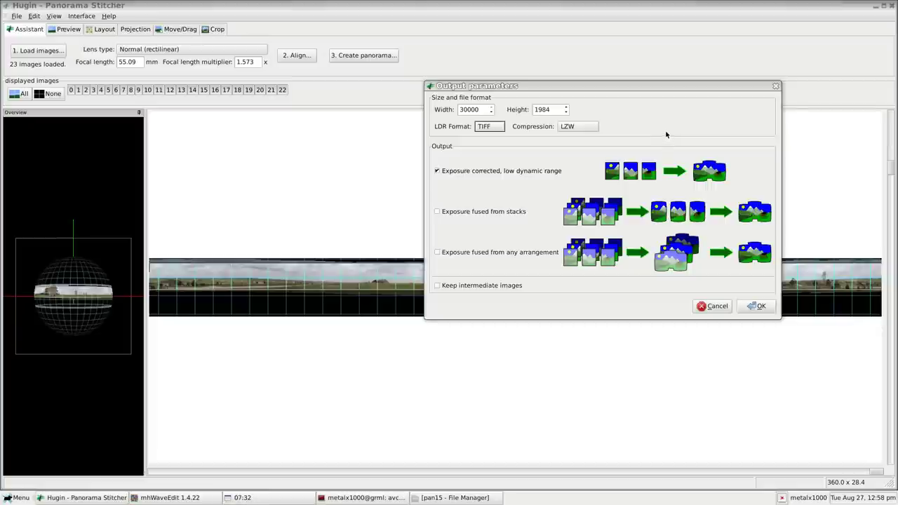
Set the panorama's LDR format to PNG and its height to 400, and accept the output parameters.
click(501, 129)
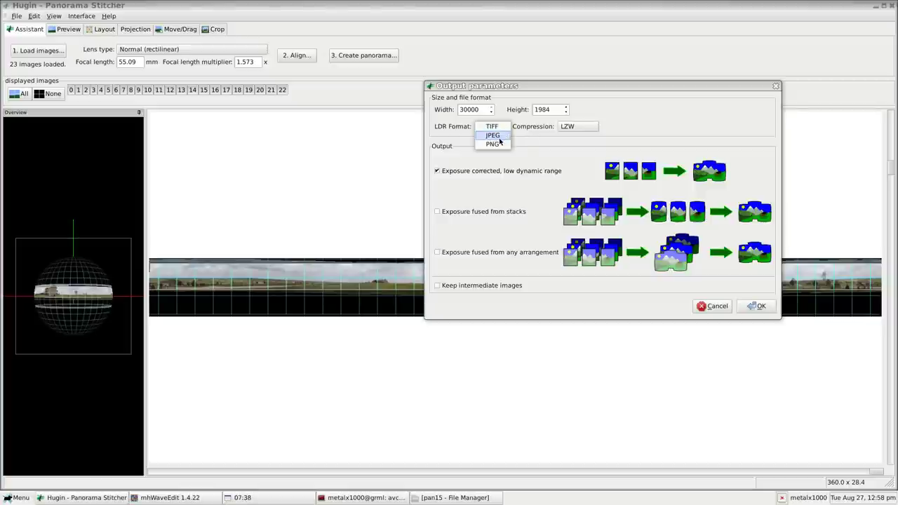
click(498, 144)
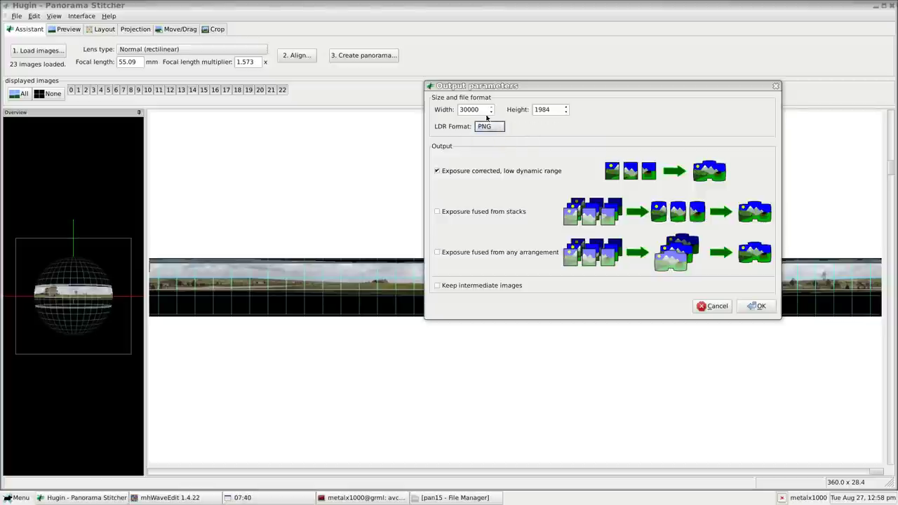
click(553, 110)
drag(553, 109, 521, 110)
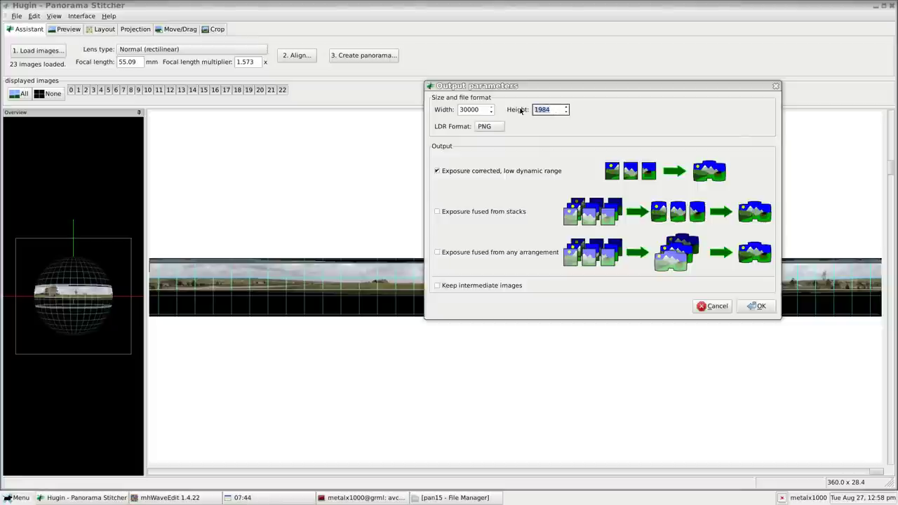
text(400)
key(Tab)
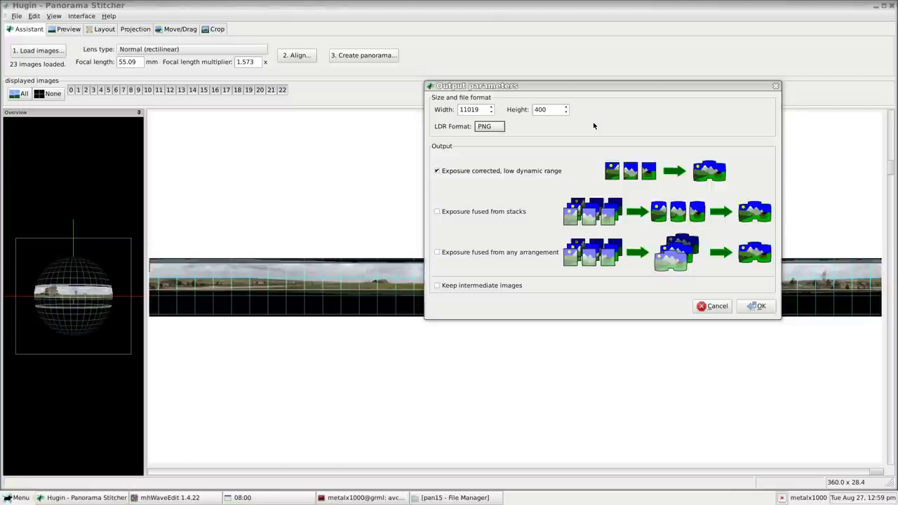
click(761, 307)
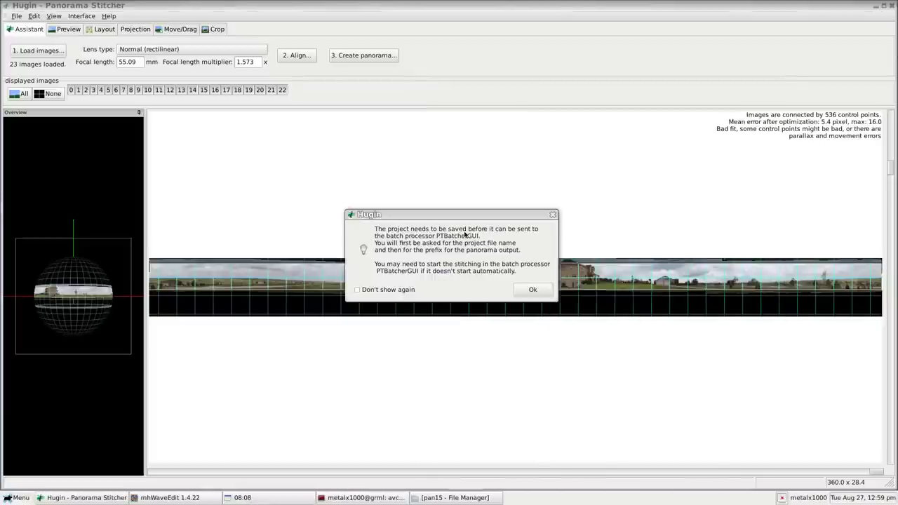
Save the project as IMG_7419 - IMG_7441.pto in pan0 and start stitching with the output prefix pan1.
click(533, 290)
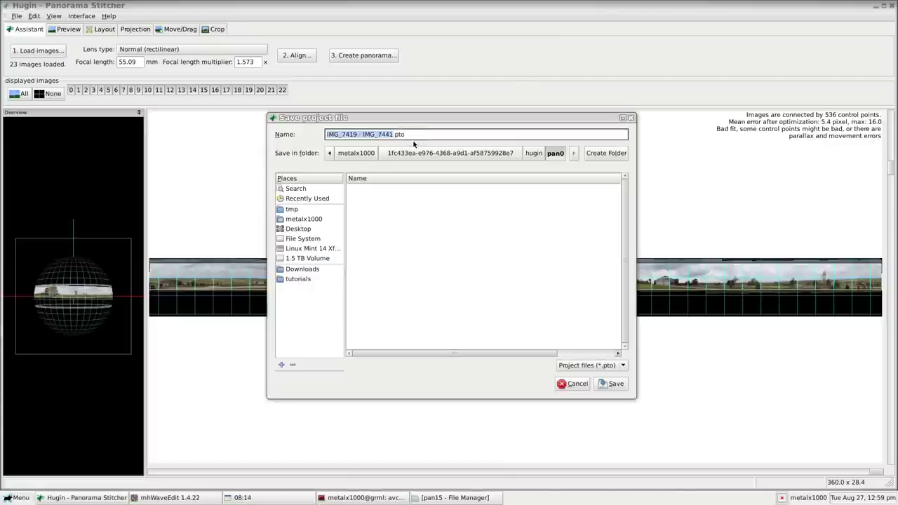
click(617, 384)
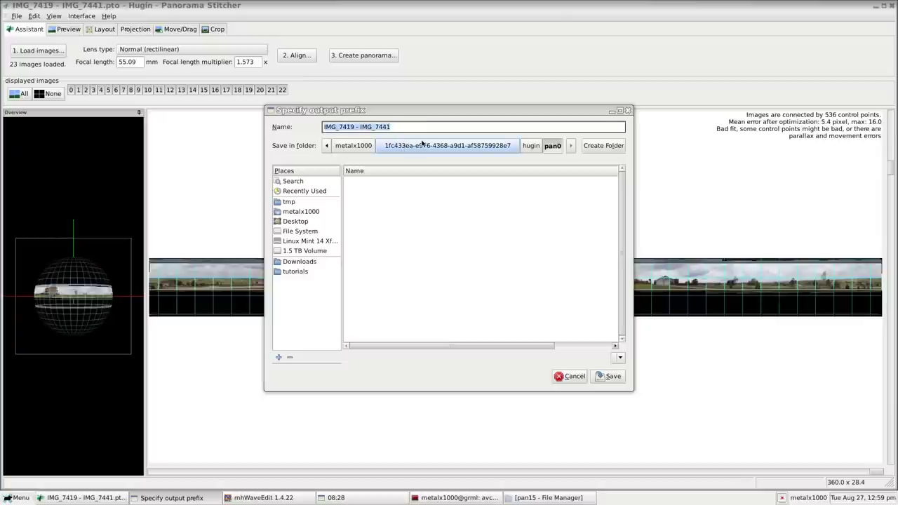
text(pan1)
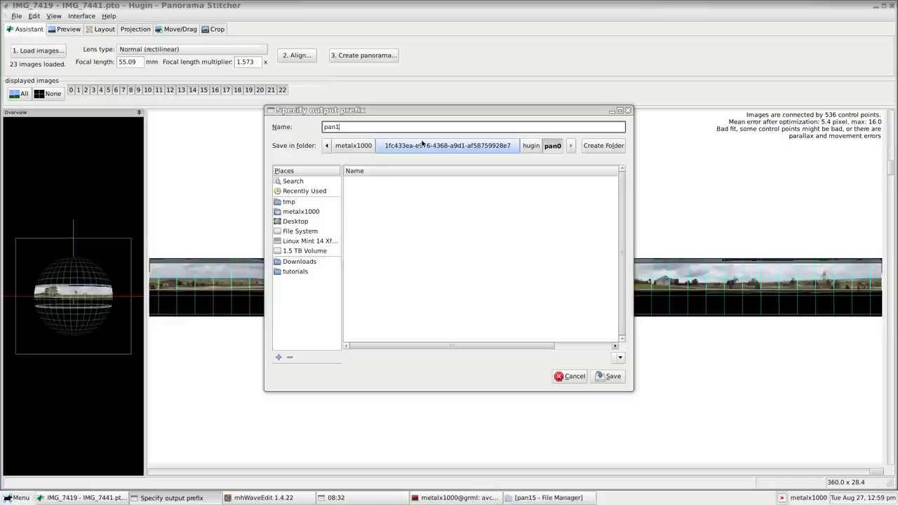
click(609, 376)
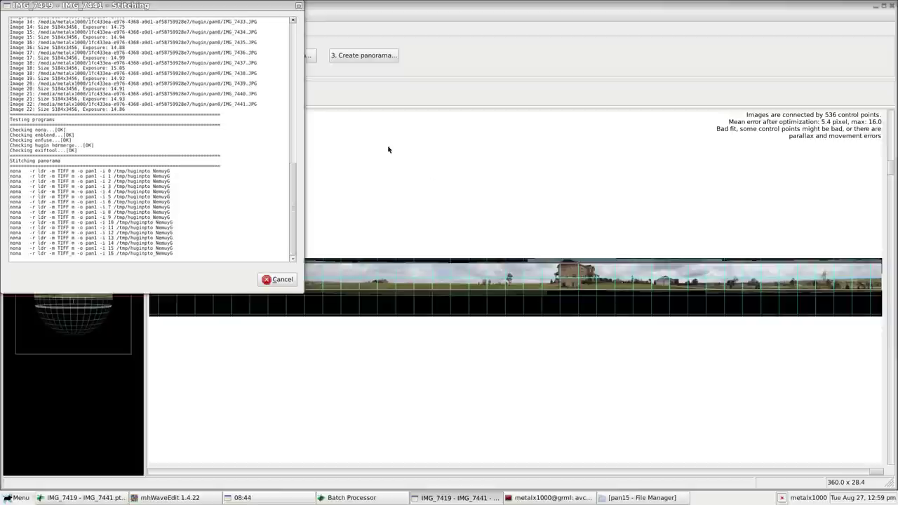
Follow the stitching log and check the pan1 job's status in the Batch Processor.
drag(210, 8, 326, 47)
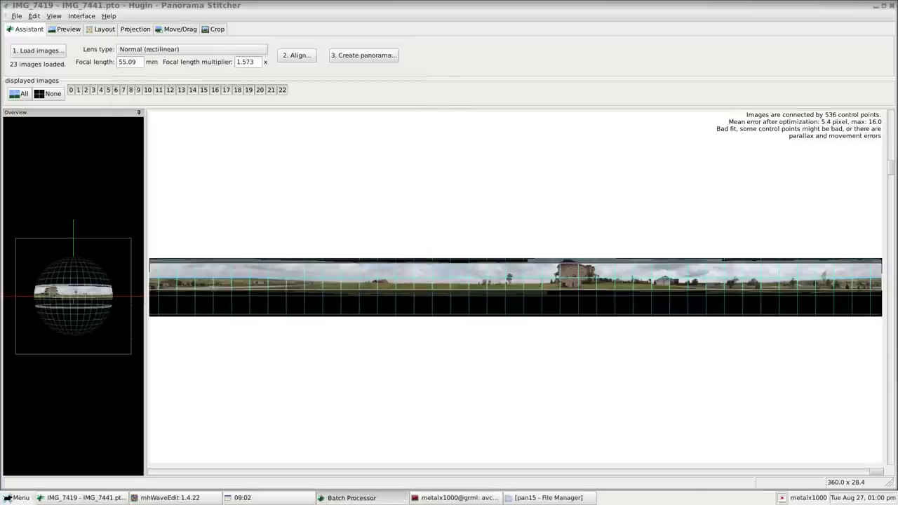
click(352, 498)
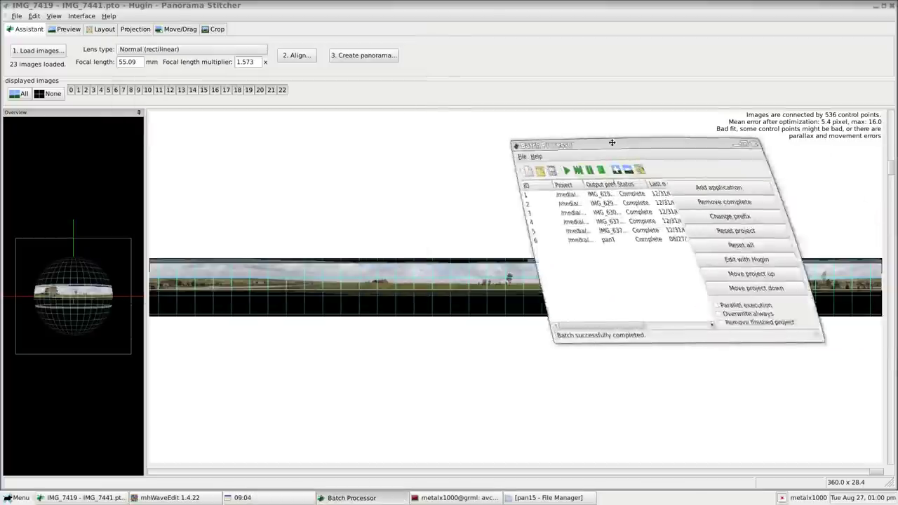
drag(693, 146, 612, 145)
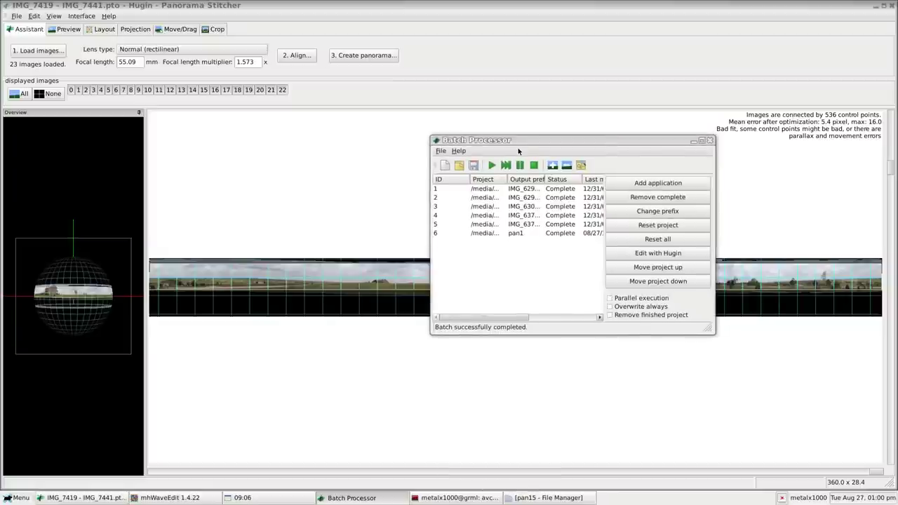
drag(518, 147, 403, 141)
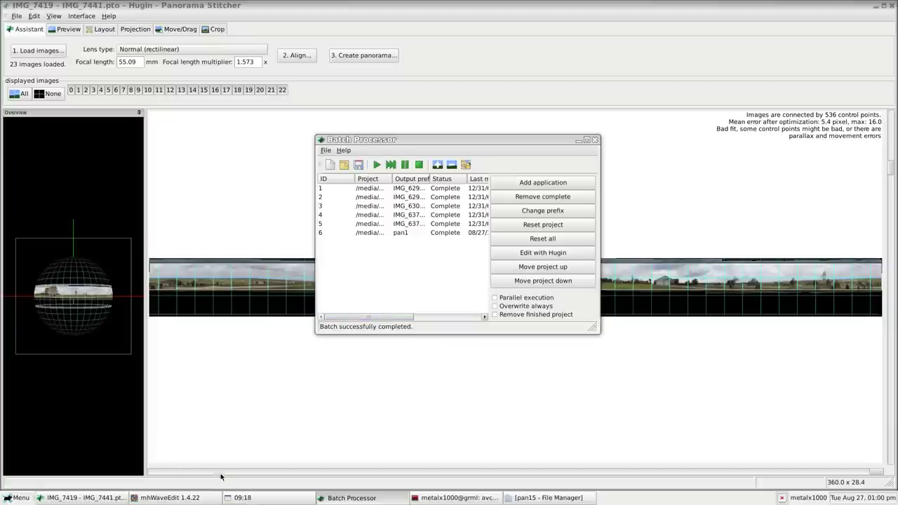
Open pan1.png from the hugin/pan0 folder in the file manager and view the panorama at full size.
click(535, 498)
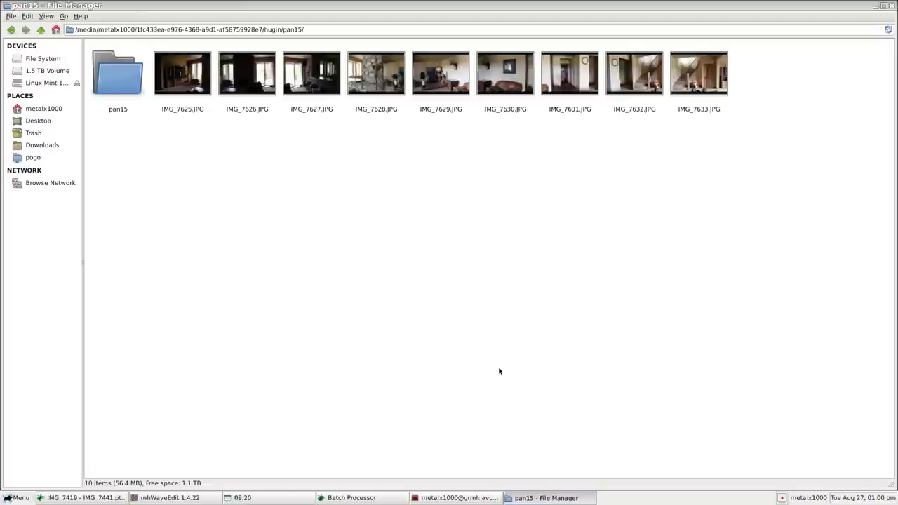
click(41, 29)
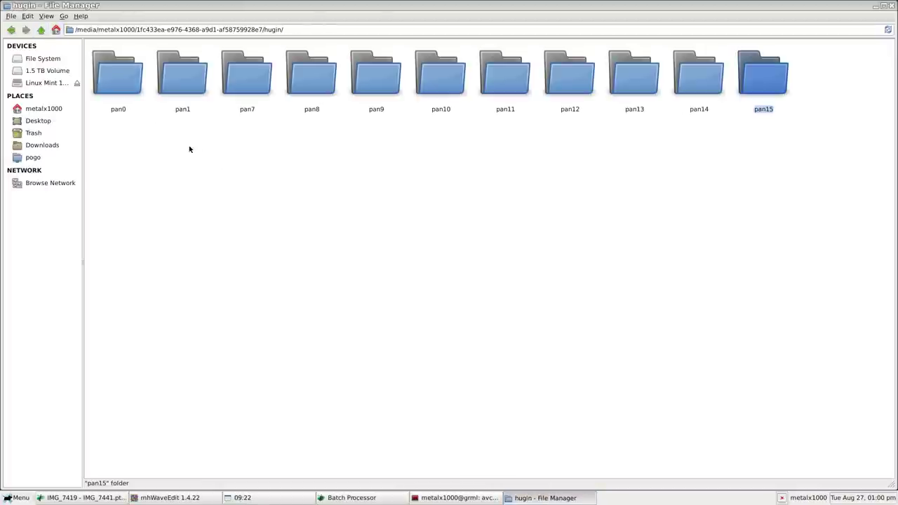
double_click(125, 85)
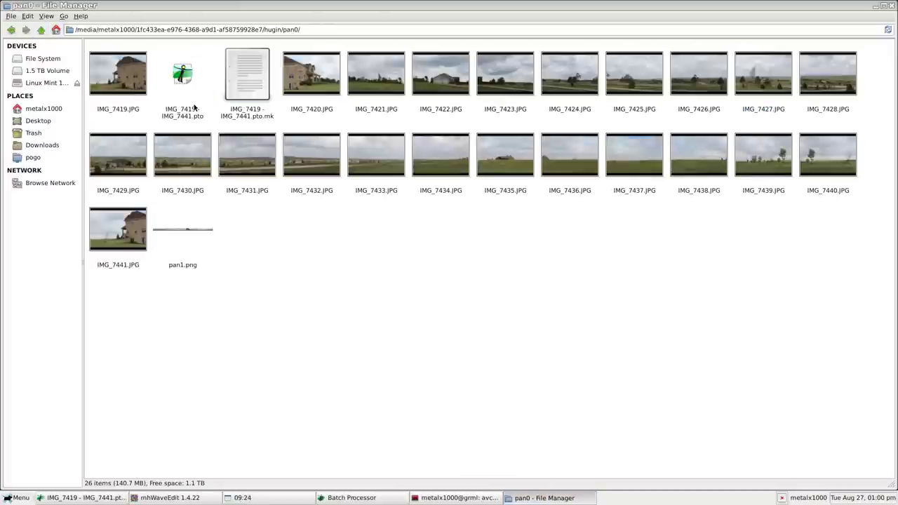
double_click(163, 234)
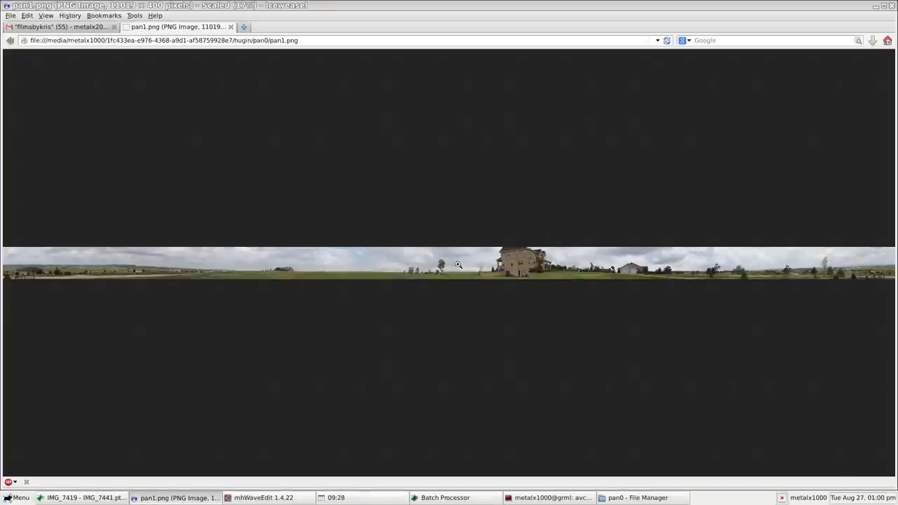
click(289, 260)
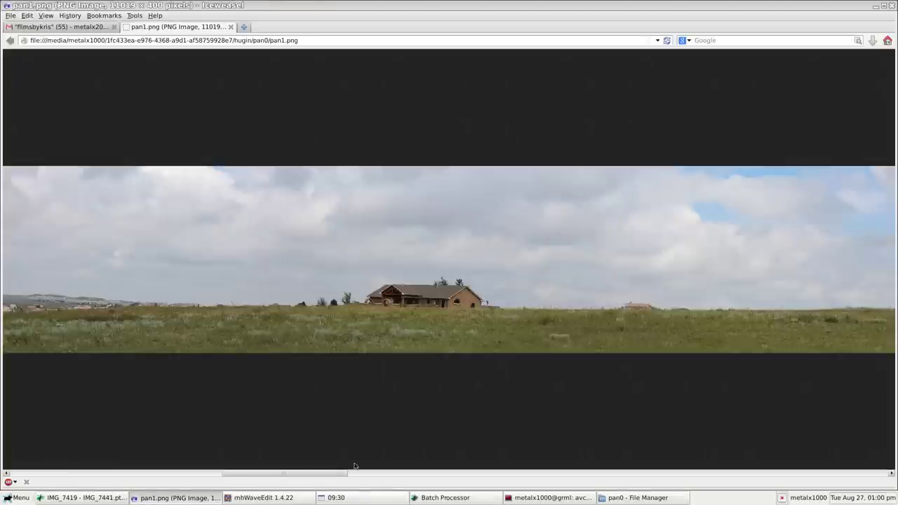
Inspect pan1.png from one end of the panorama to the other and minimize the browser window.
drag(306, 474, 489, 410)
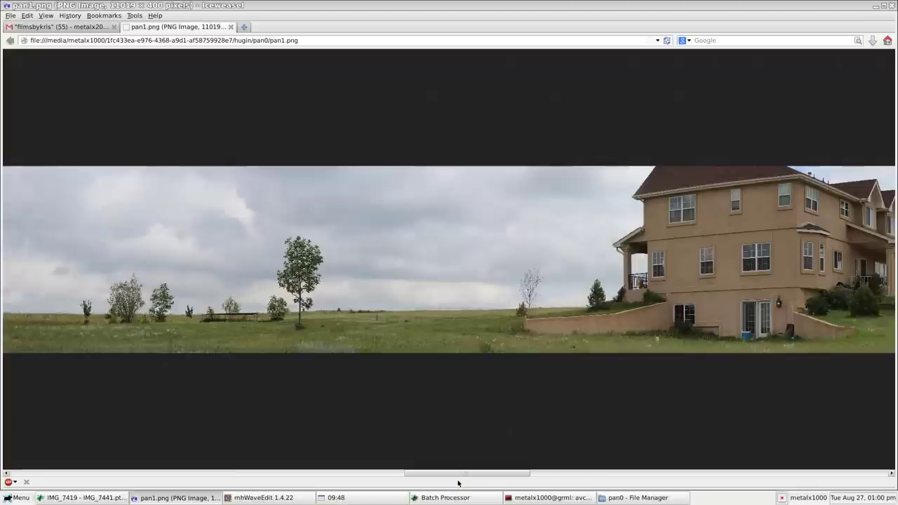
drag(460, 477, 94, 443)
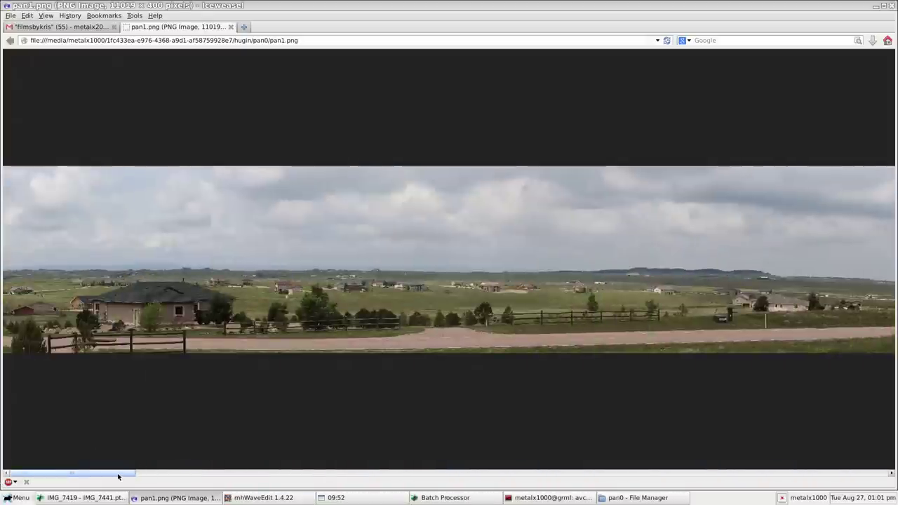
drag(122, 477, 826, 375)
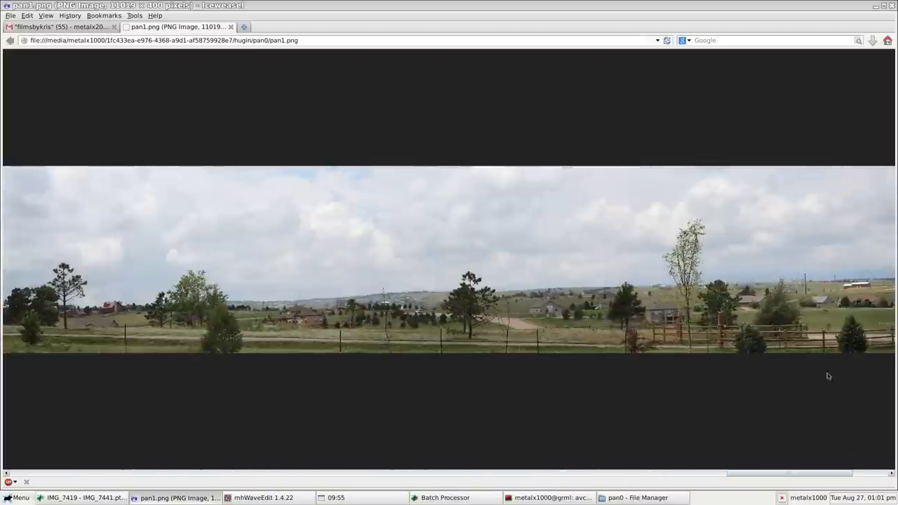
click(877, 9)
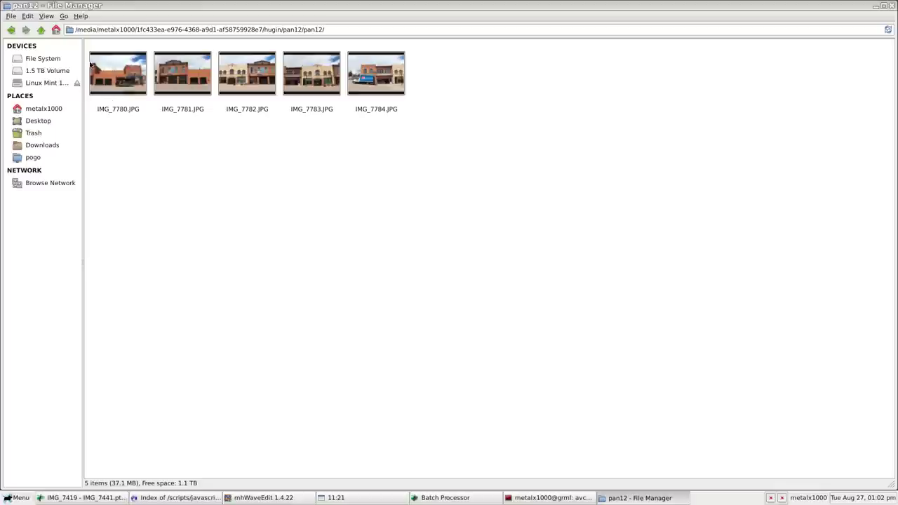
Examine the source photos in the hugin/pan12 folder and in its nested pan12 subfolder.
click(41, 31)
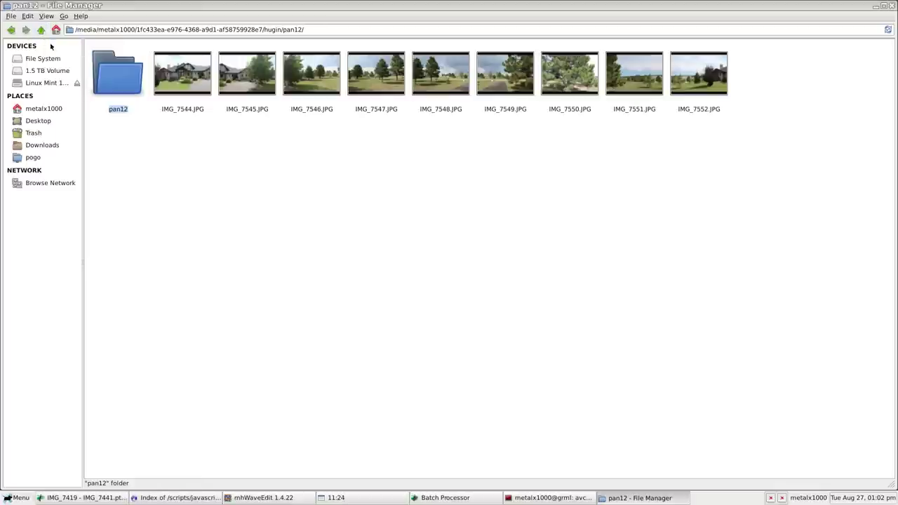
double_click(116, 83)
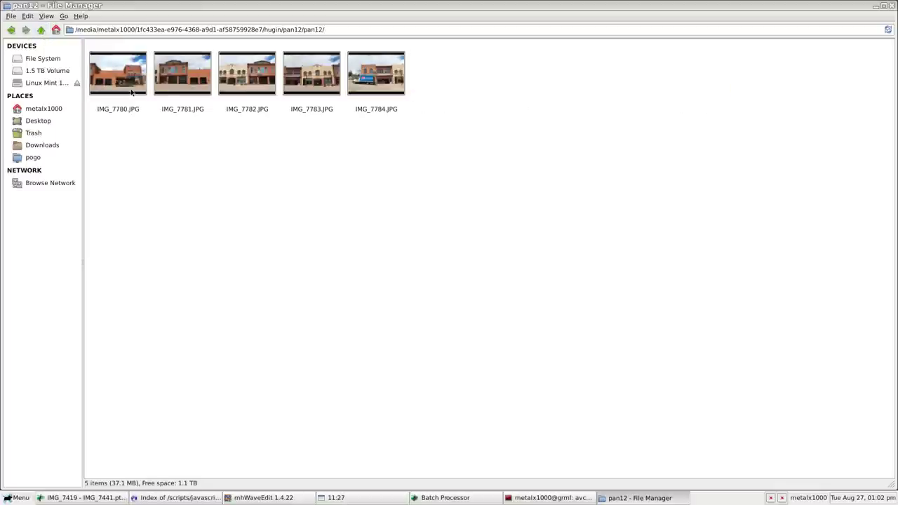
click(40, 29)
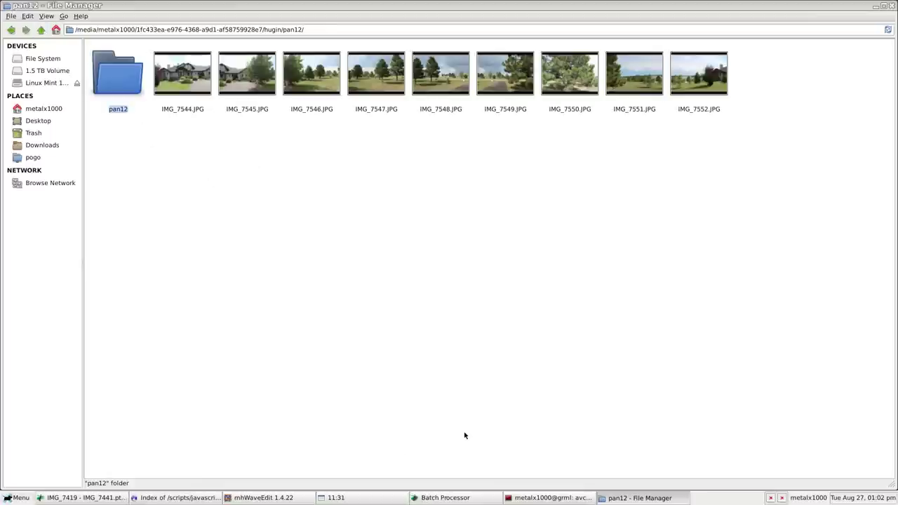
Switch to Iceweasel and open the hofhouse1.html, hofhouse2.html and garyvicky4.html panoramas from the /scripts/javascript/pan index.
click(155, 497)
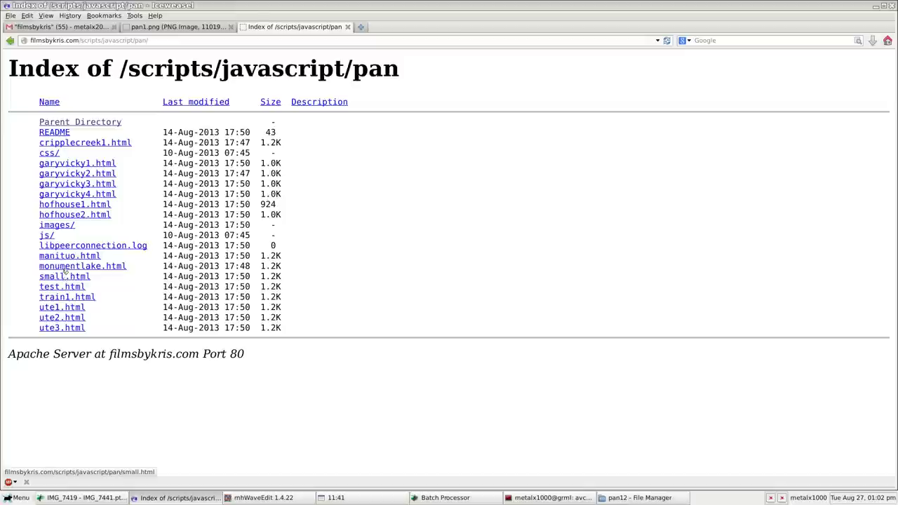
click(72, 204)
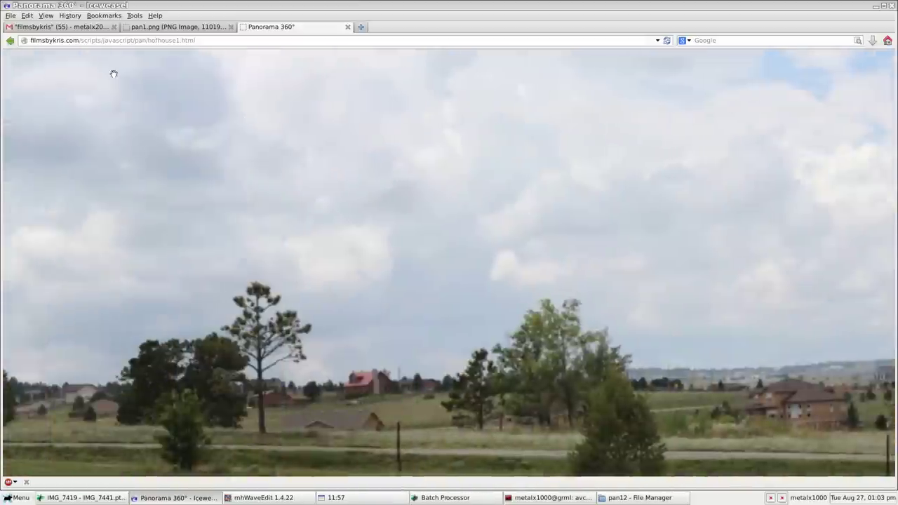
click(10, 41)
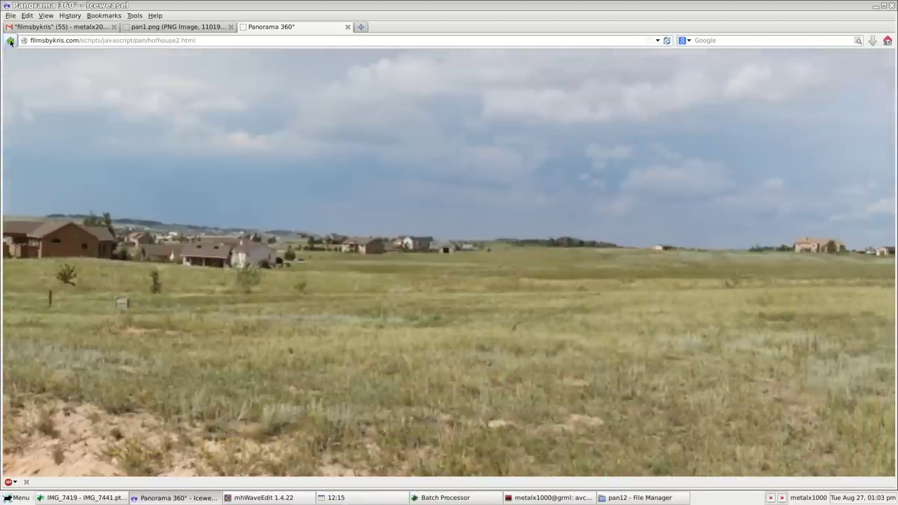
click(9, 40)
click(90, 195)
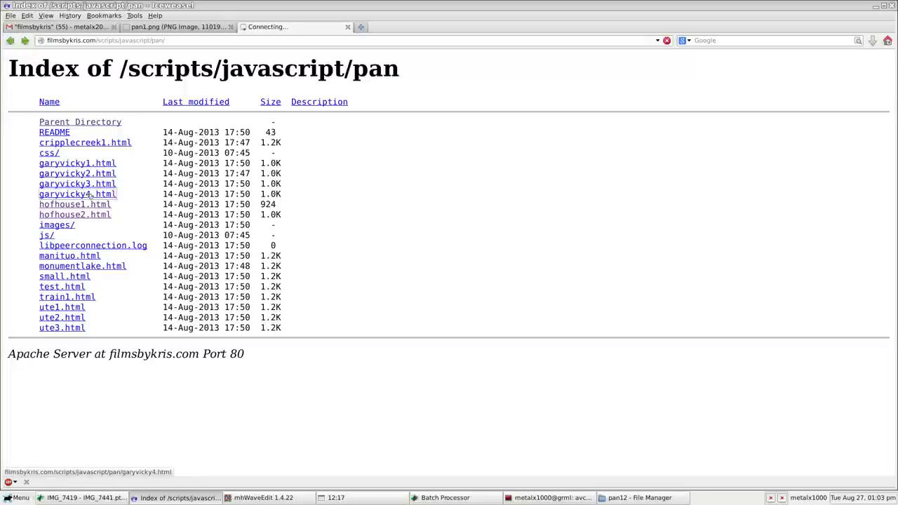